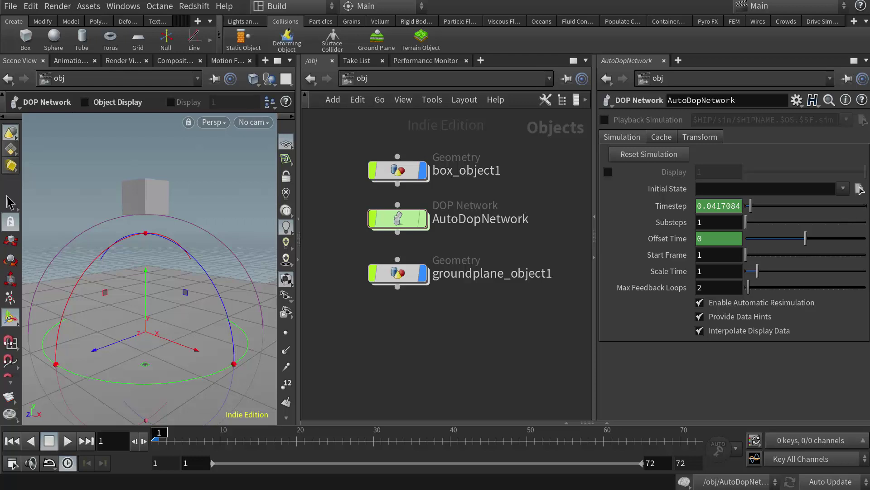
Dive into box_object1 and pan to bring dopimport1 and the constraint nodes into view.
mouse_move(410, 191)
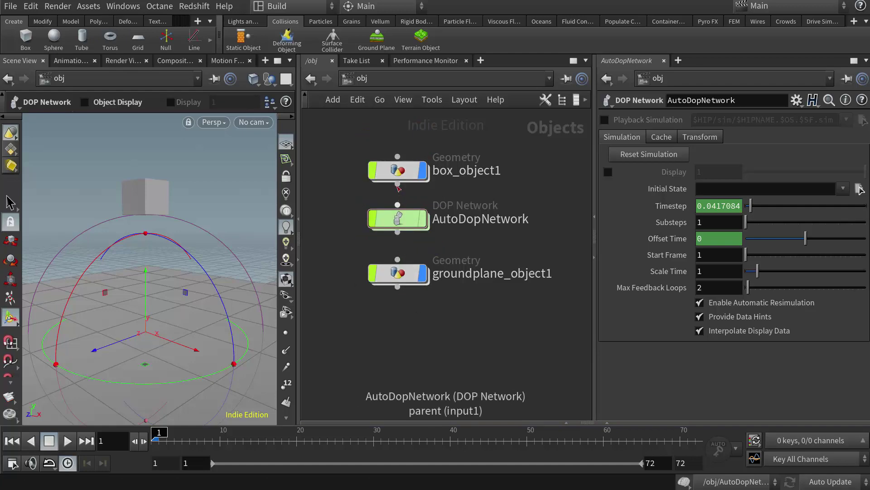
double_click(398, 173)
scroll(443, 193, up, 5)
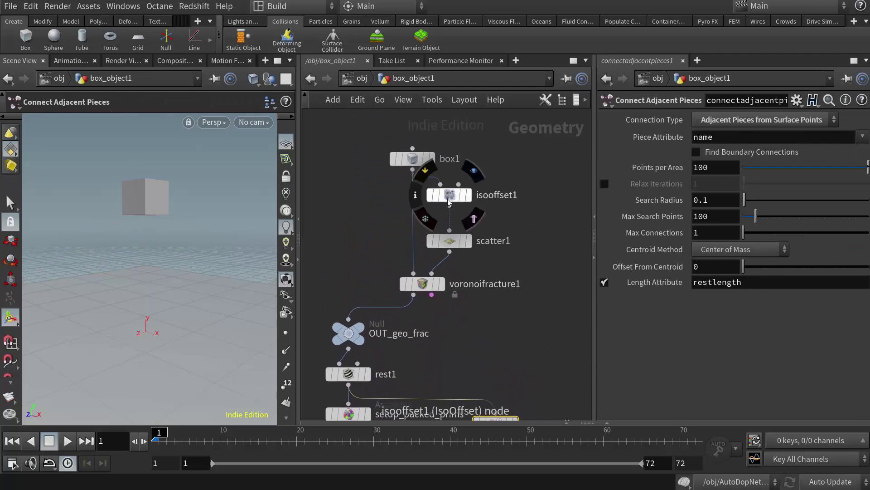
mouse_move(457, 243)
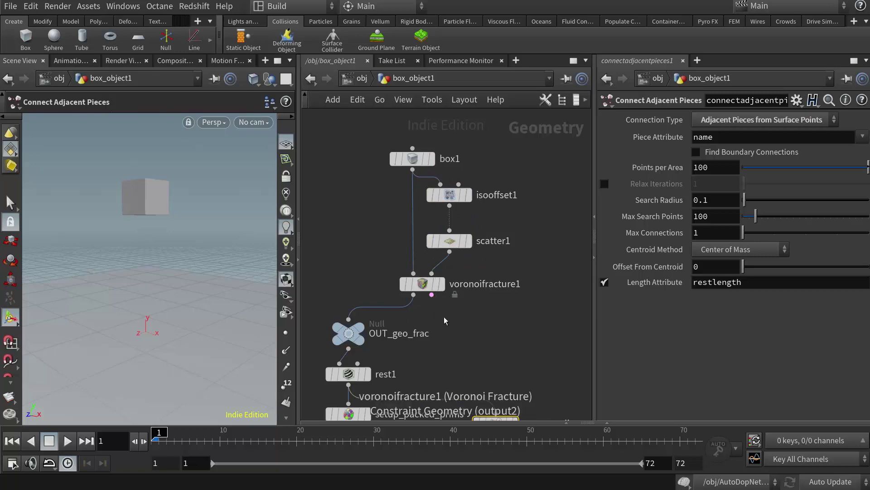
middle_drag(457, 319, 492, 238)
mouse_move(383, 260)
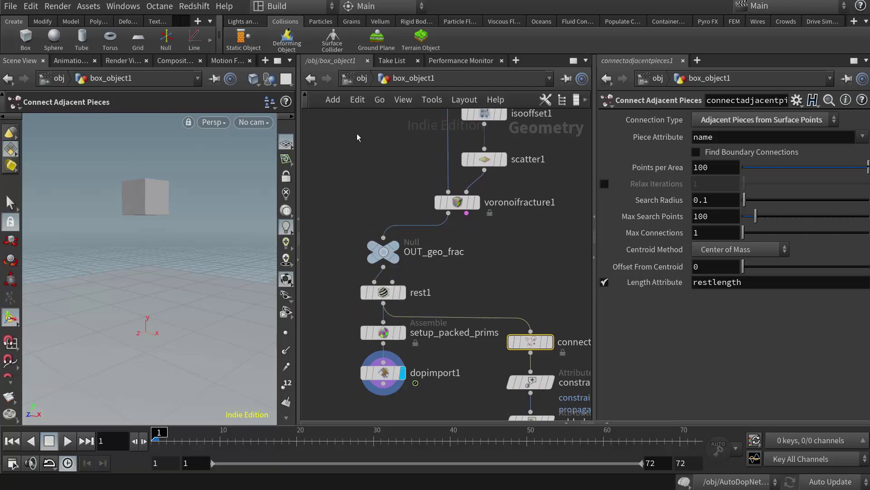
Show the Rigid Bodies shelf and select rest1, setup_packed_prims and dopimport1.
click(416, 23)
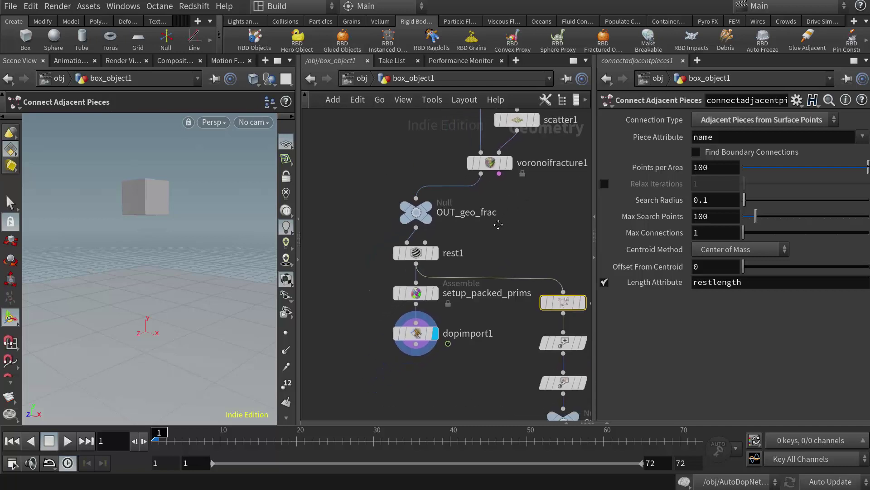
drag(459, 363, 380, 233)
mouse_move(412, 293)
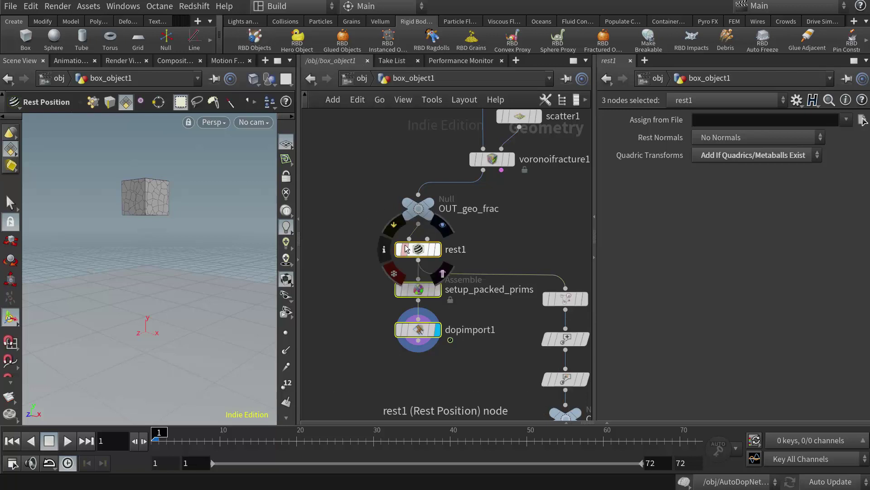
middle_drag(425, 141, 382, 262)
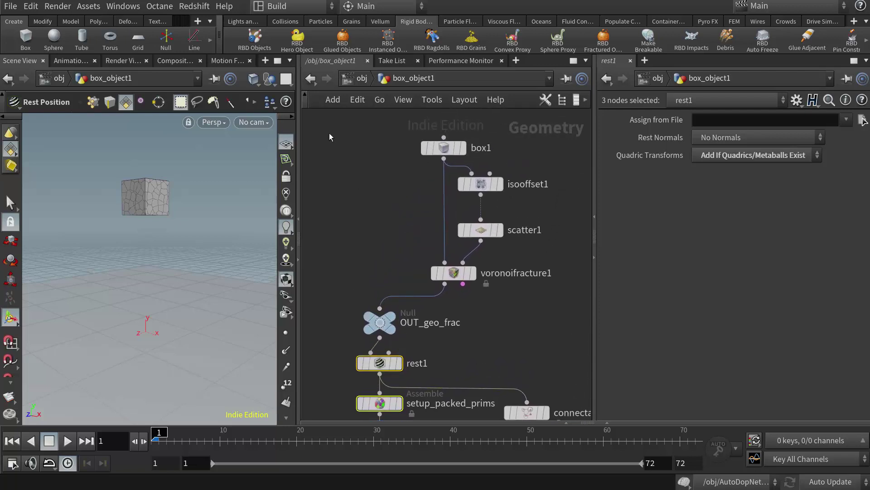
drag(329, 130, 544, 328)
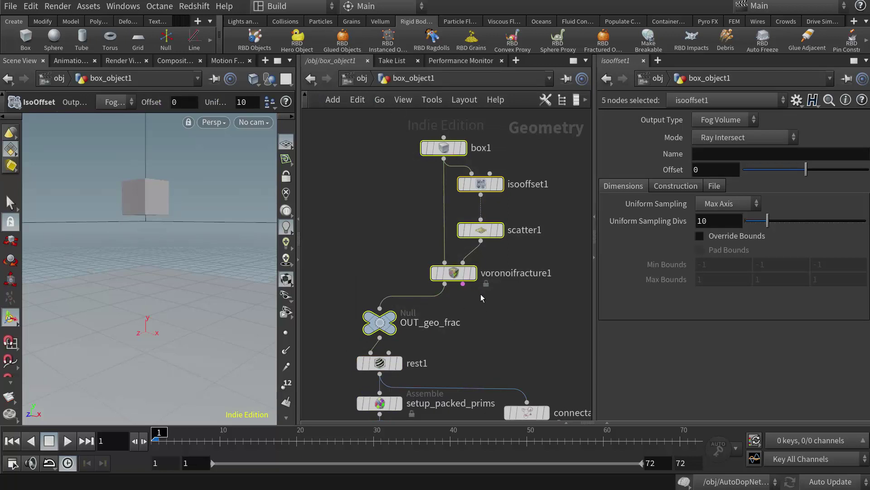
middle_drag(394, 358, 382, 254)
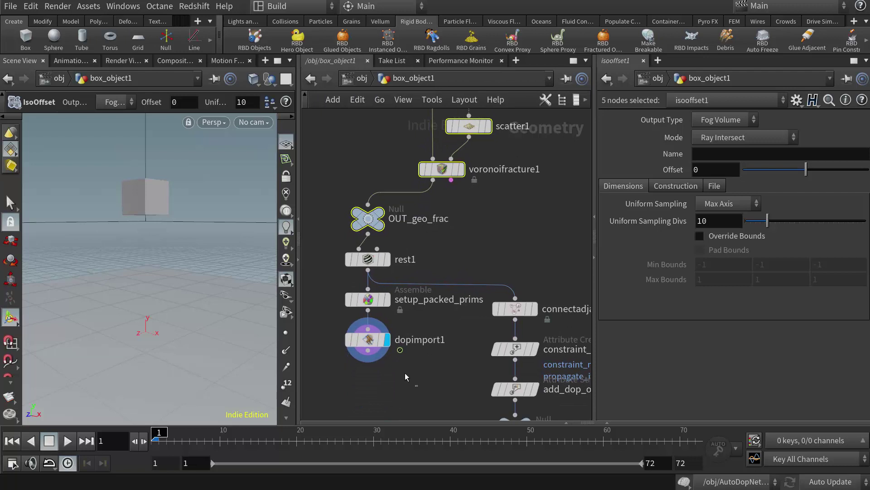
drag(417, 384, 330, 250)
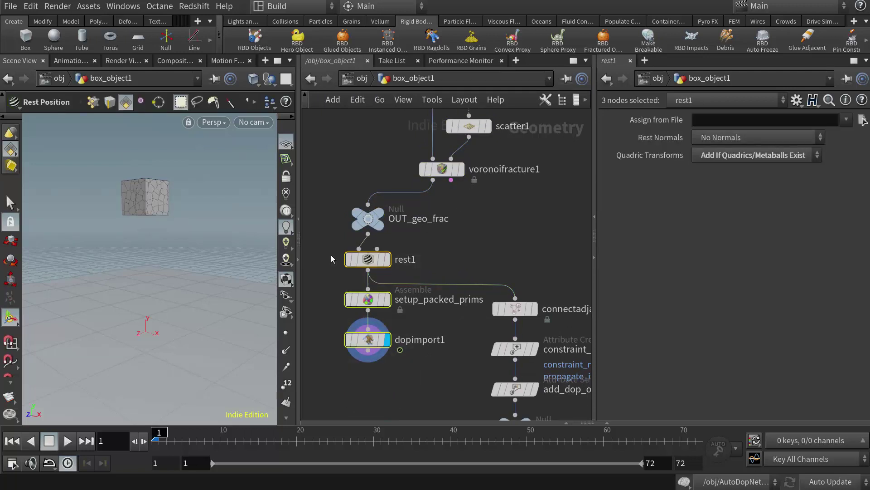
mouse_move(381, 266)
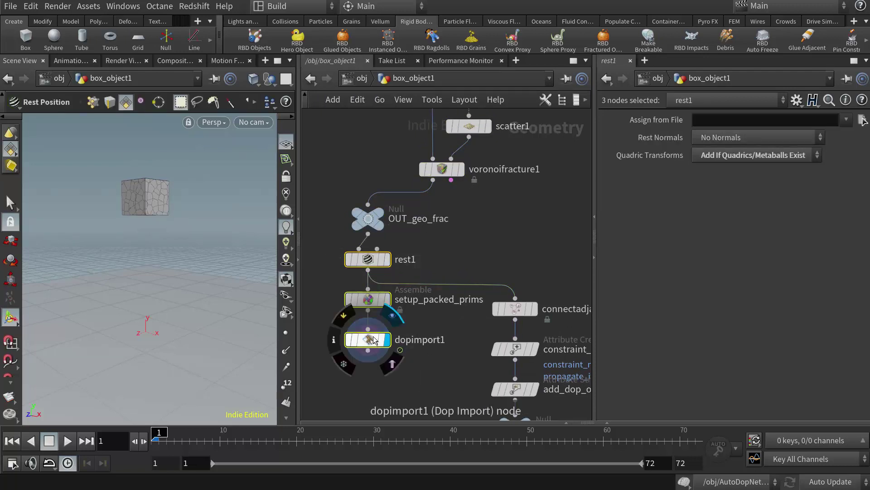
middle_drag(451, 336, 408, 304)
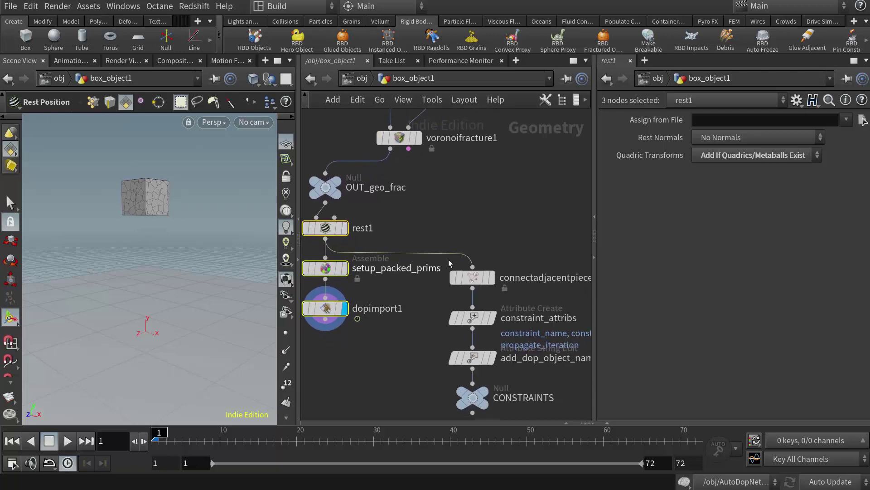
middle_drag(471, 267, 427, 247)
middle_drag(464, 213, 483, 217)
click(464, 259)
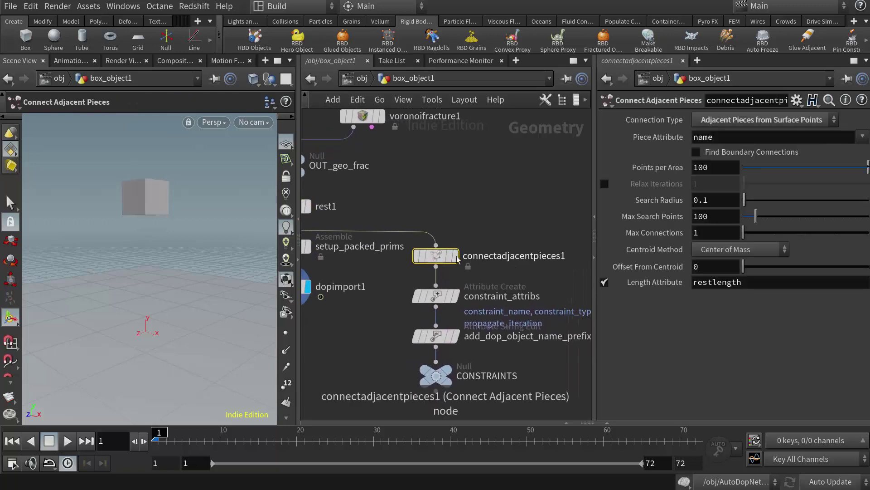
mouse_move(438, 256)
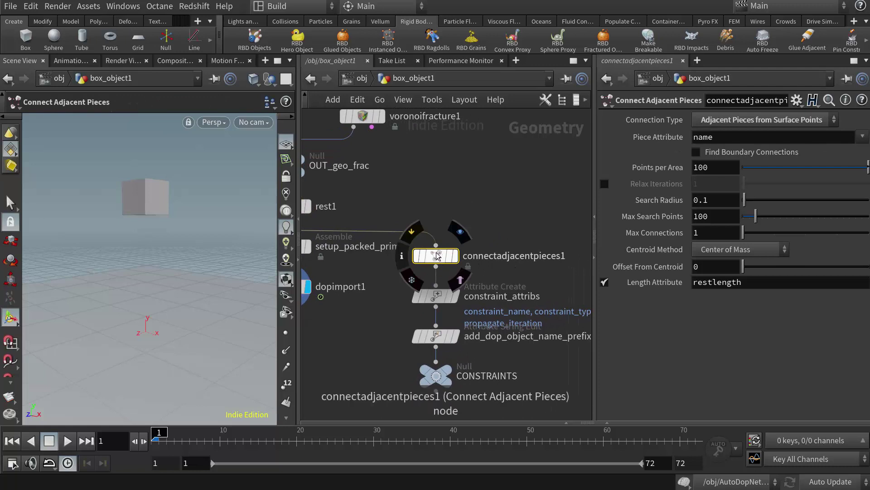
middle_drag(437, 200, 480, 210)
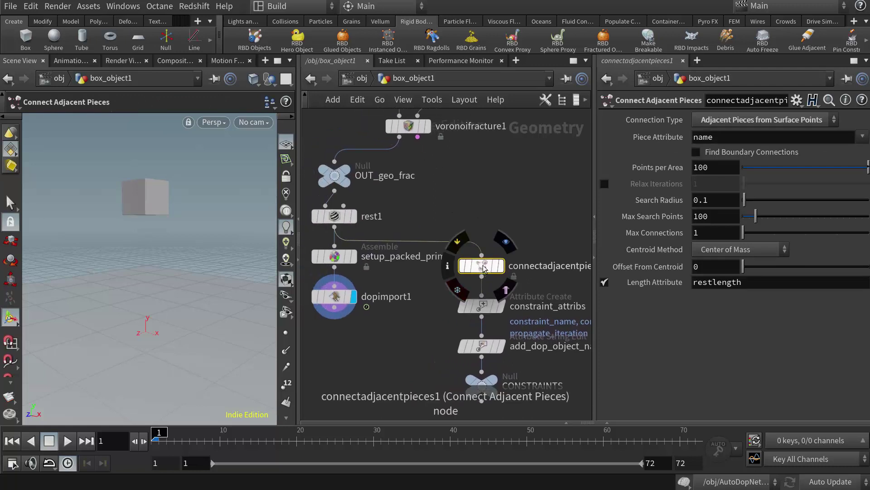
mouse_move(481, 267)
mouse_down()
mouse_move(482, 253)
mouse_move(482, 268)
mouse_up()
middle_drag(479, 223, 460, 232)
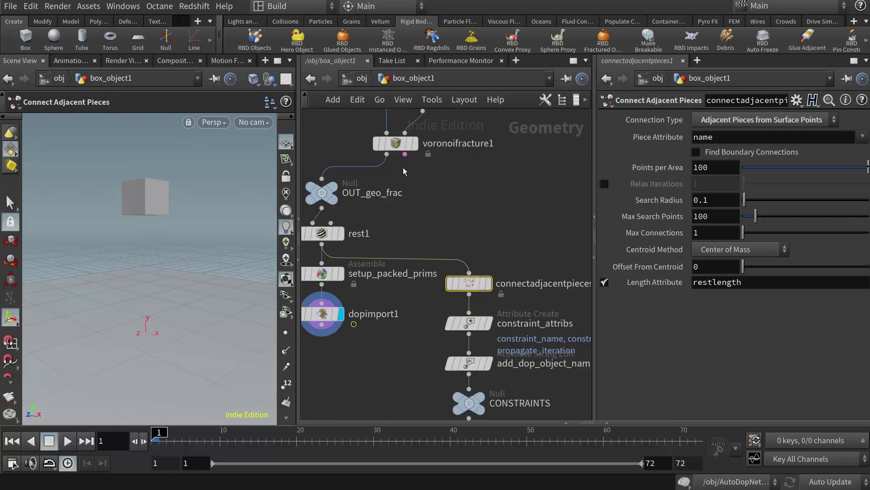
mouse_move(470, 283)
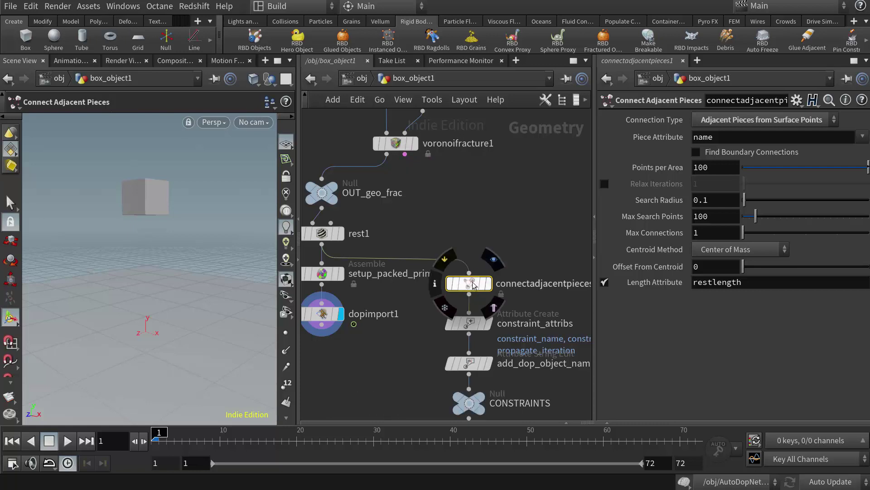
middle_drag(470, 286, 459, 184)
Go up to /obj and enter the AutoDopNetwork's dynamics nodes.
click(362, 78)
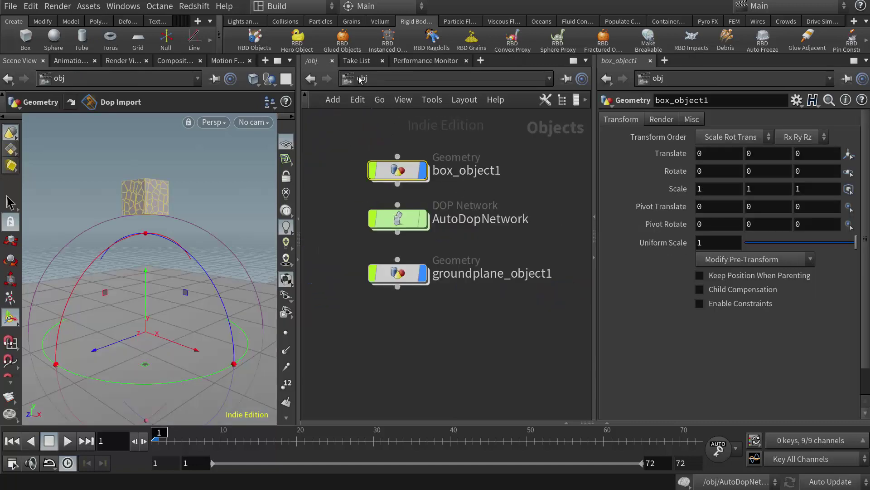
double_click(401, 220)
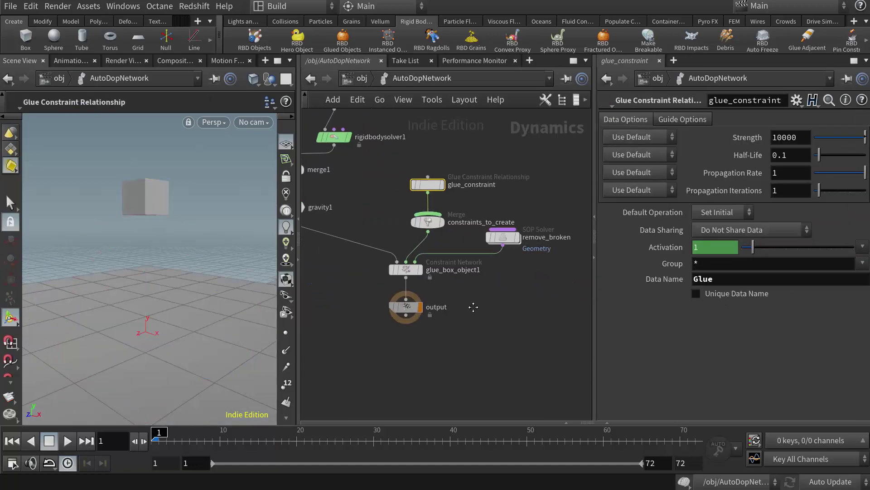
mouse_move(411, 202)
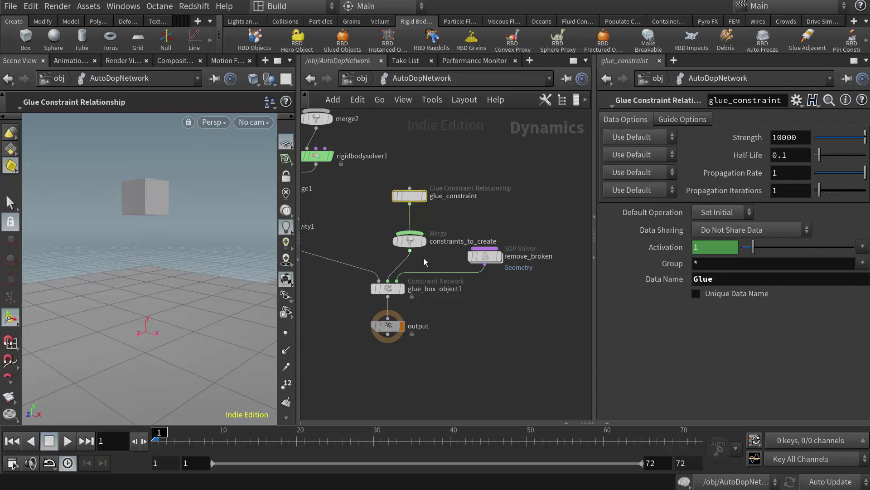
mouse_move(385, 287)
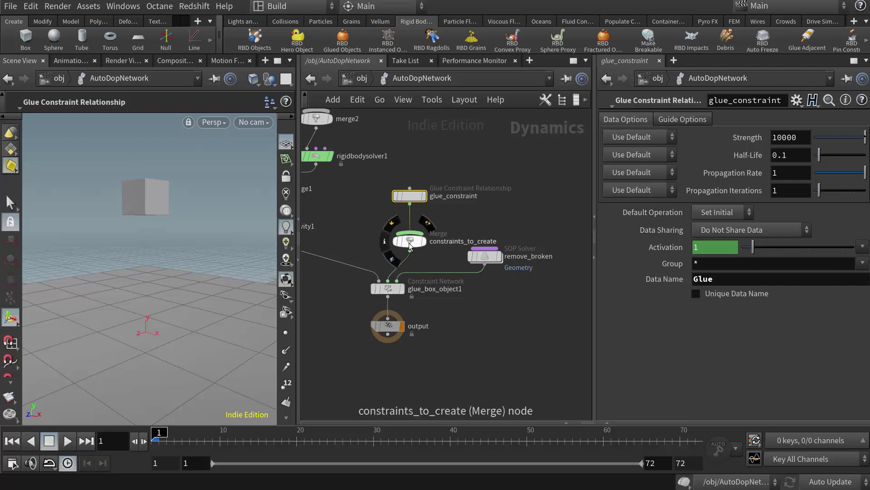
Nudge the remove_broken SOP Solver node slightly to the right.
click(485, 264)
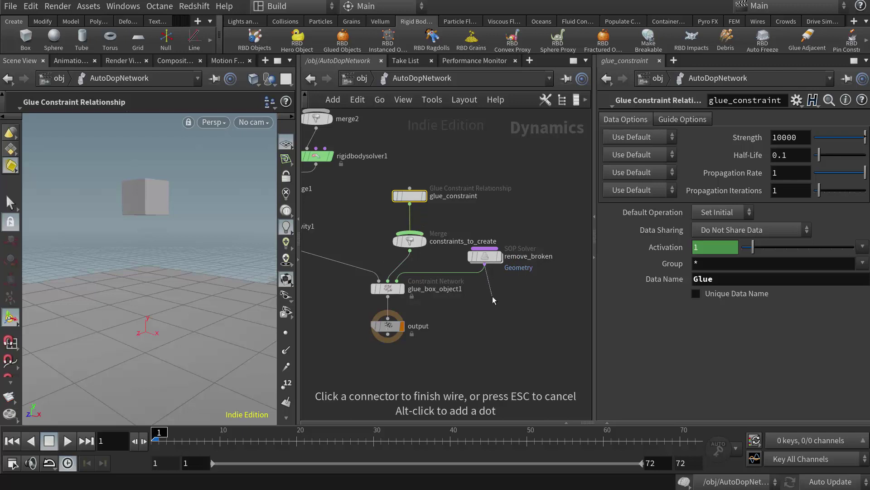
key(Escape)
drag(485, 261, 503, 264)
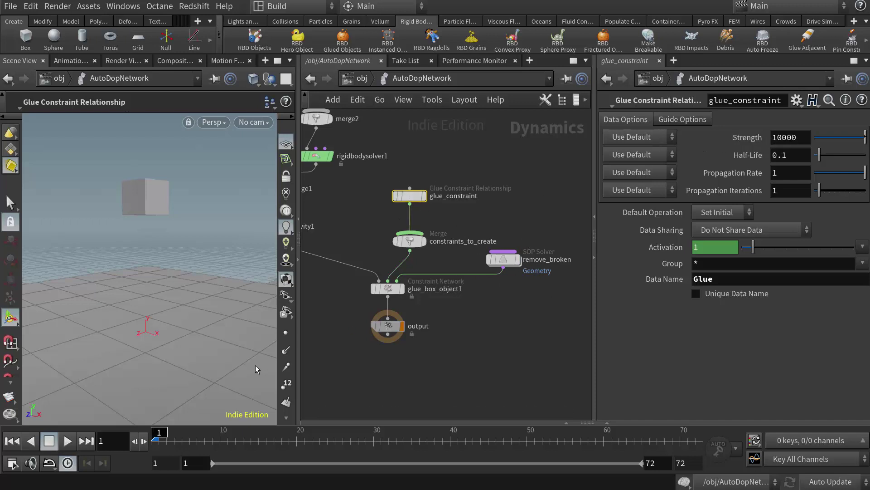
click(66, 442)
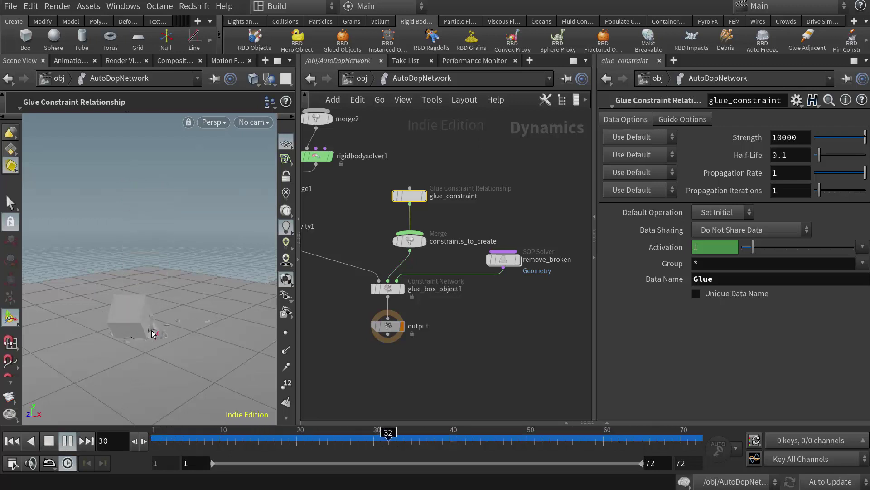
click(48, 441)
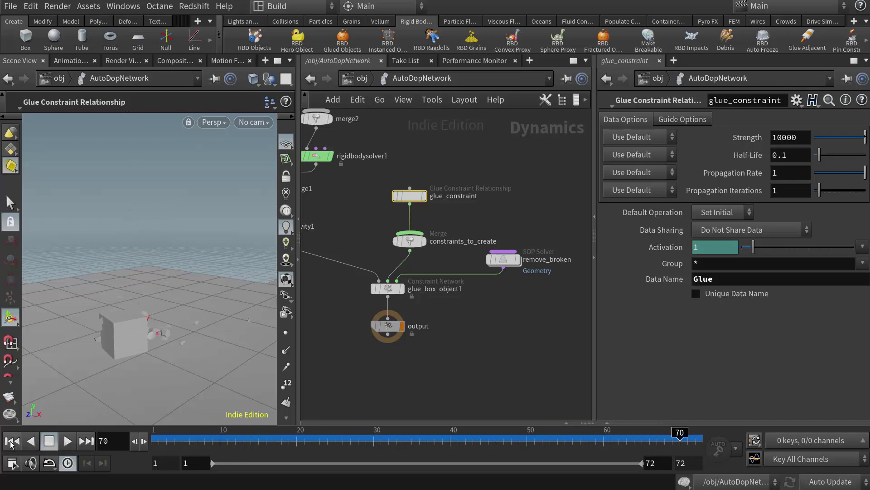
click(12, 441)
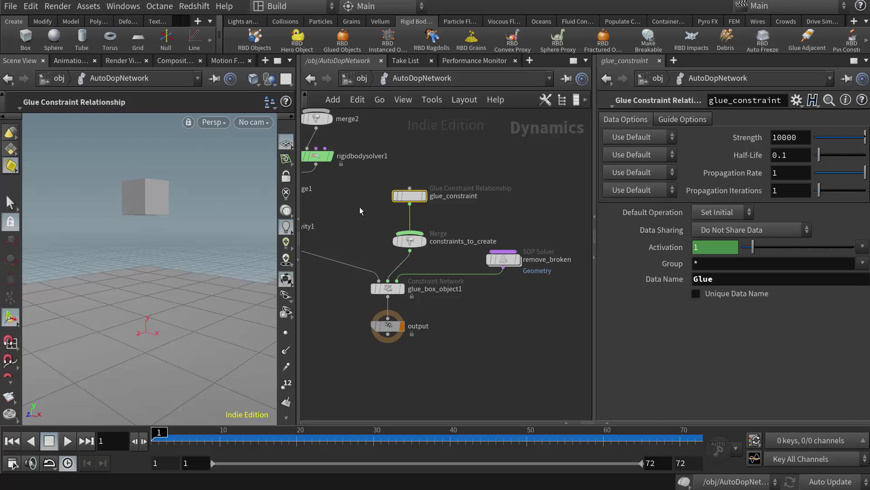
middle_drag(360, 206, 455, 252)
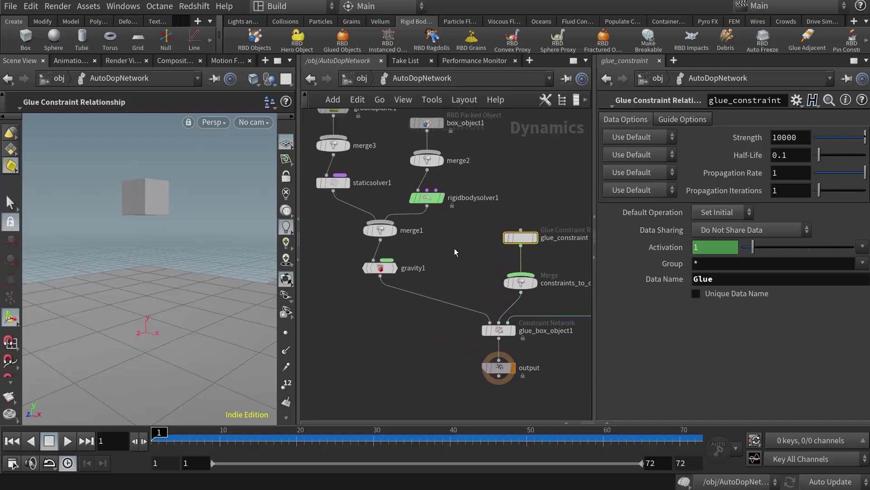
Return into box_object1 and move constraint_attribs, add_dop_object_name_prefix and CONSTRAINTS down to open a gap.
click(359, 79)
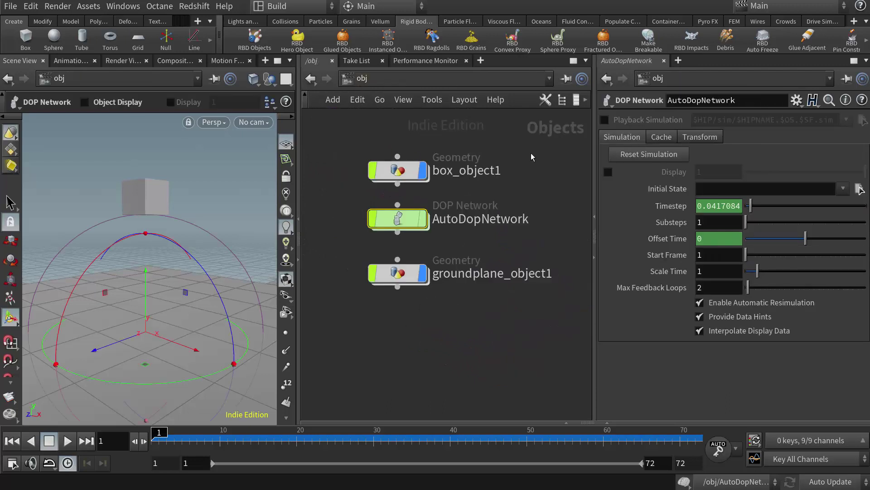
mouse_move(398, 171)
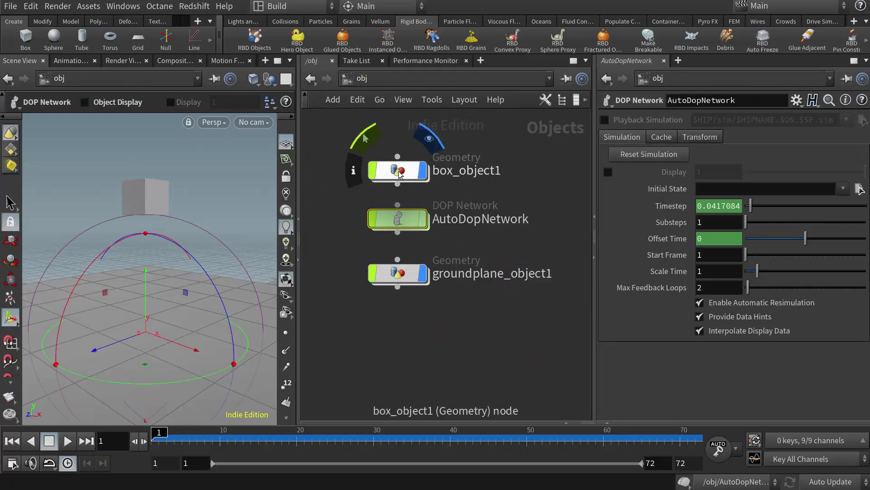
double_click(400, 174)
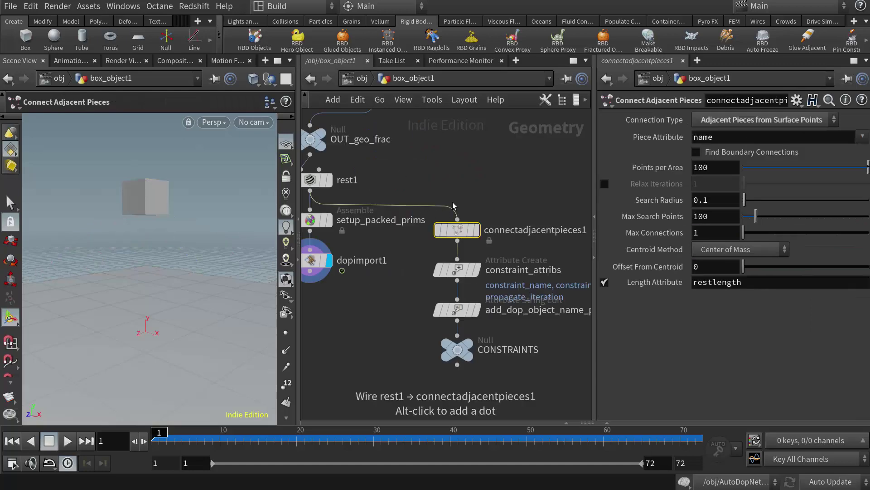
drag(470, 367, 430, 279)
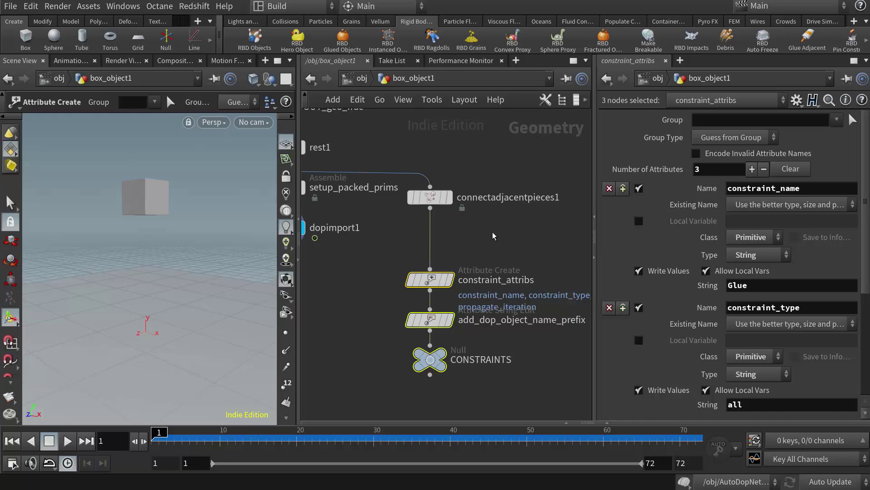
mouse_move(433, 202)
key(Tab)
mouse_move(456, 193)
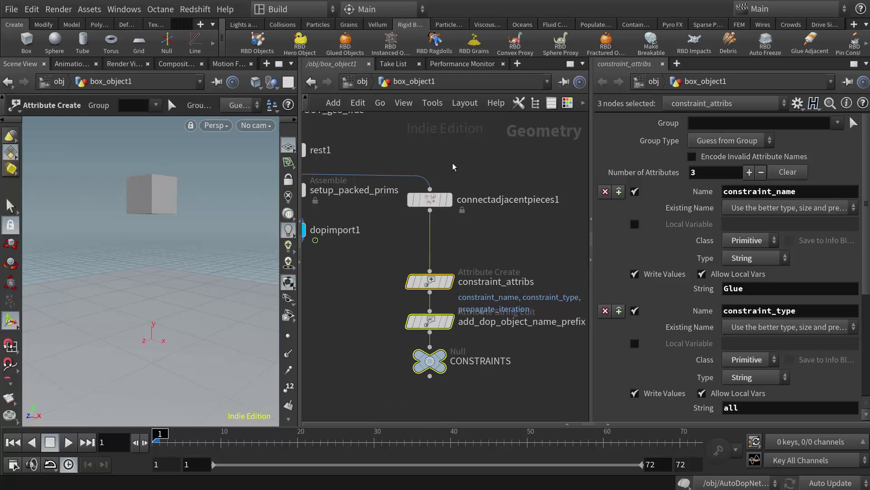
Wire a new Attribute Paint node, attribpaint1, between connectadjacentpieces1 and constraint_attribs.
key(Tab)
mouse_move(460, 198)
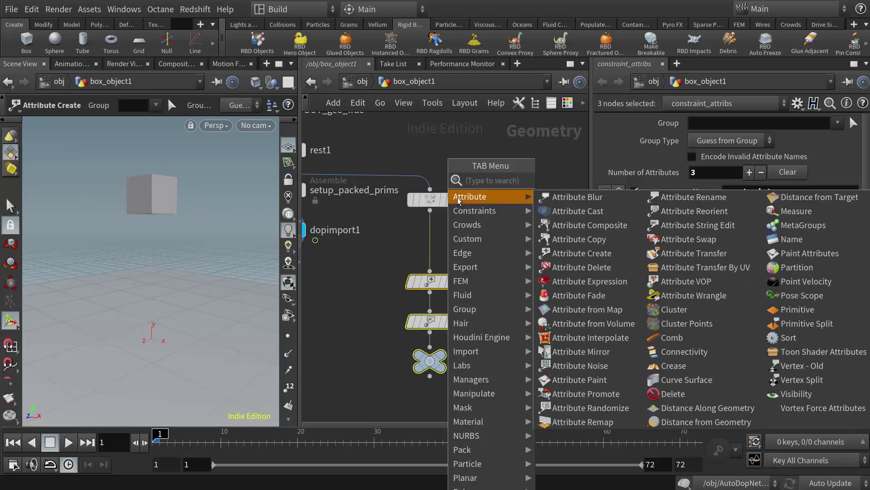
click(588, 384)
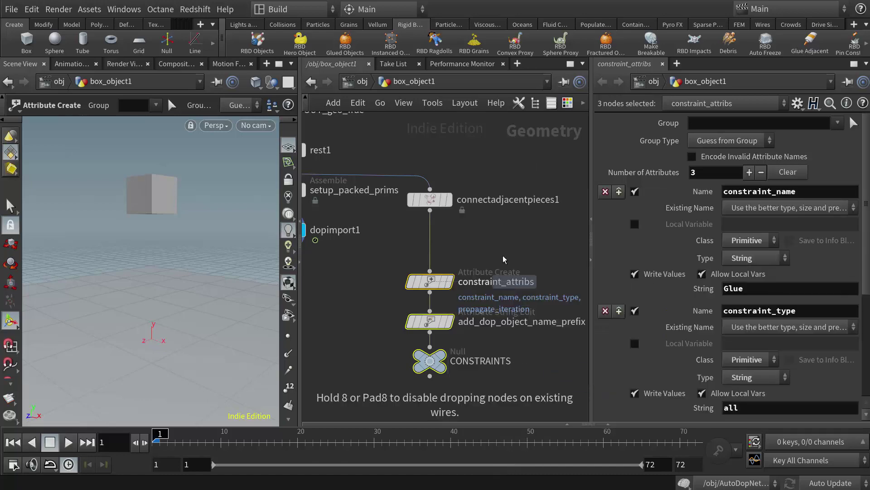
click(474, 243)
drag(429, 210, 430, 271)
drag(475, 243, 430, 243)
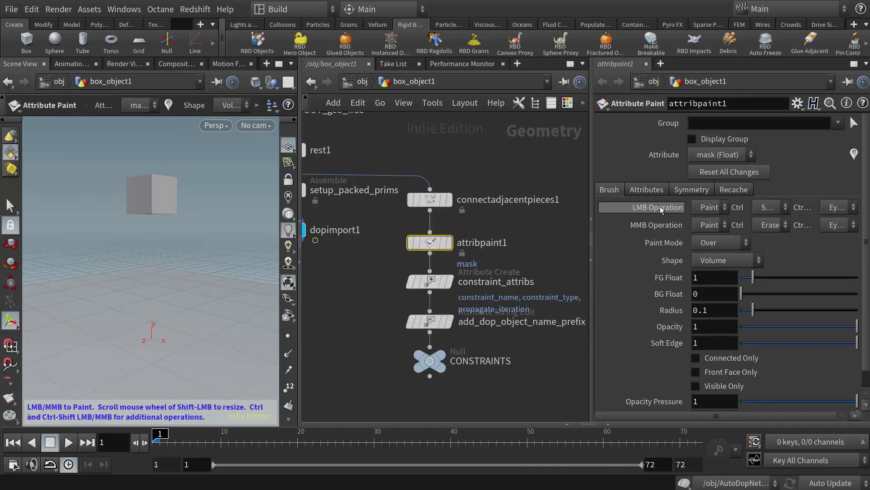
drag(591, 203, 535, 207)
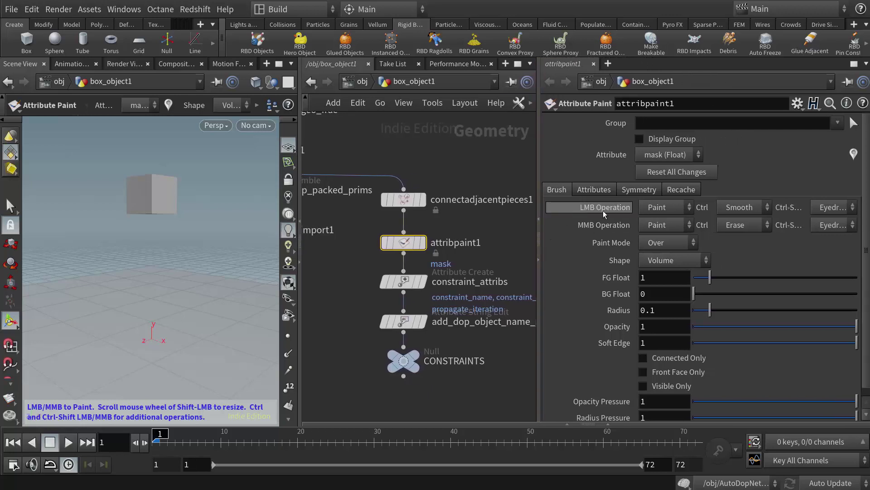
middle_drag(512, 241, 482, 236)
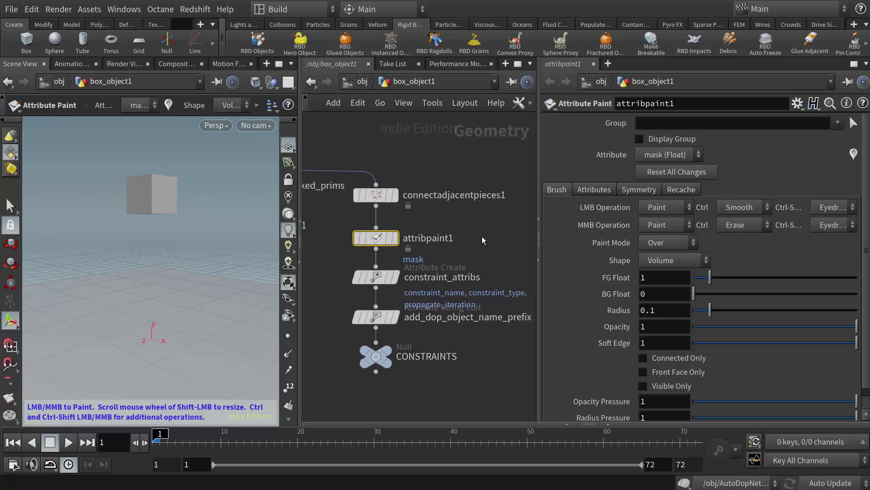
Rename attribpaint1's painted attribute from mask to strength, keeping its type Float.
click(596, 189)
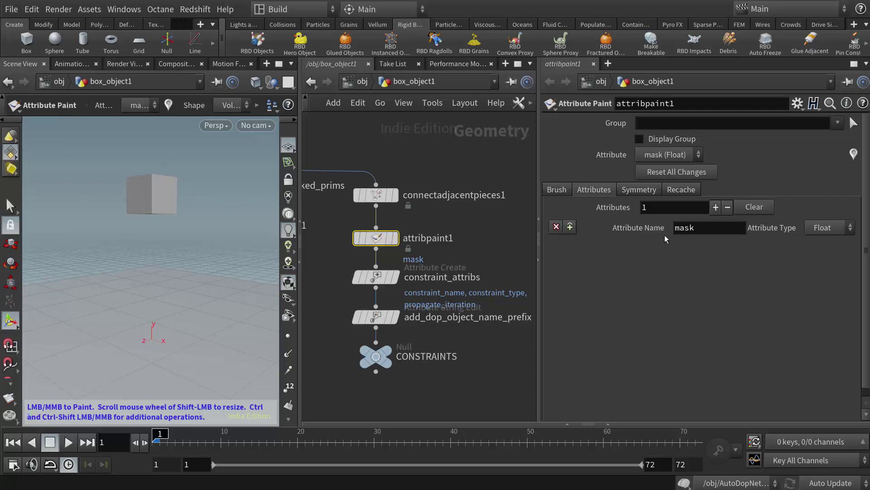
key(Tab)
text(strength)
key(Return)
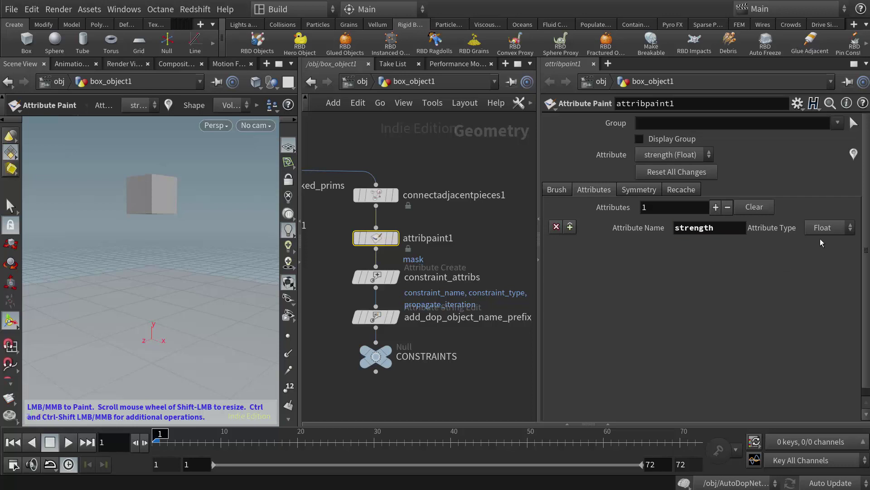
click(827, 229)
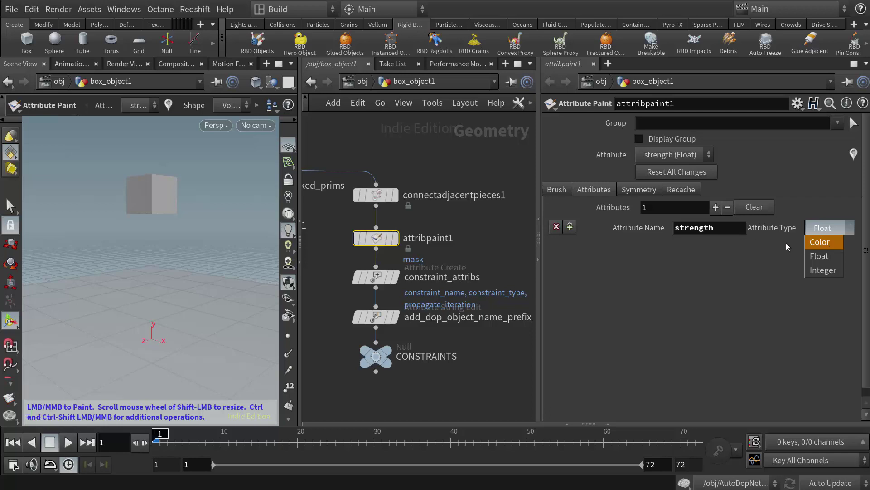
click(833, 256)
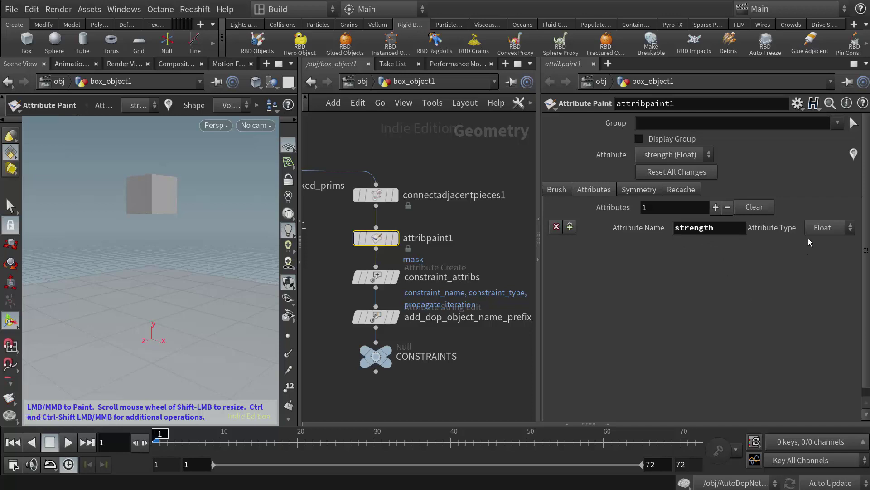
click(556, 191)
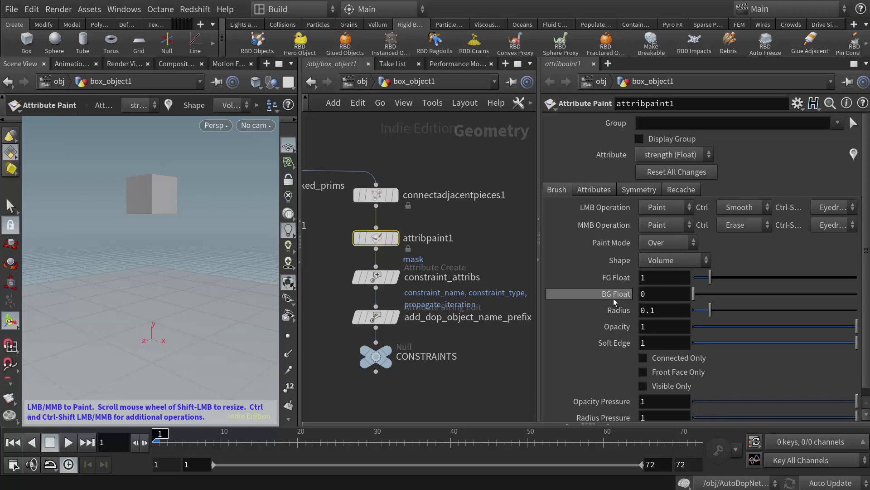
Change attribpaint1's FG Float paint value from 1 to 100.
click(652, 278)
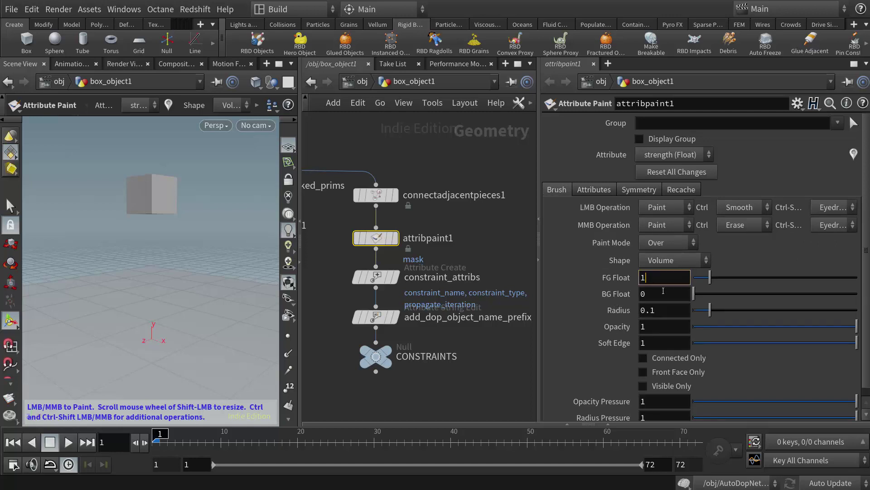
text(00)
Display attribpaint1 in the viewport and tumble around the fractured box.
click(393, 240)
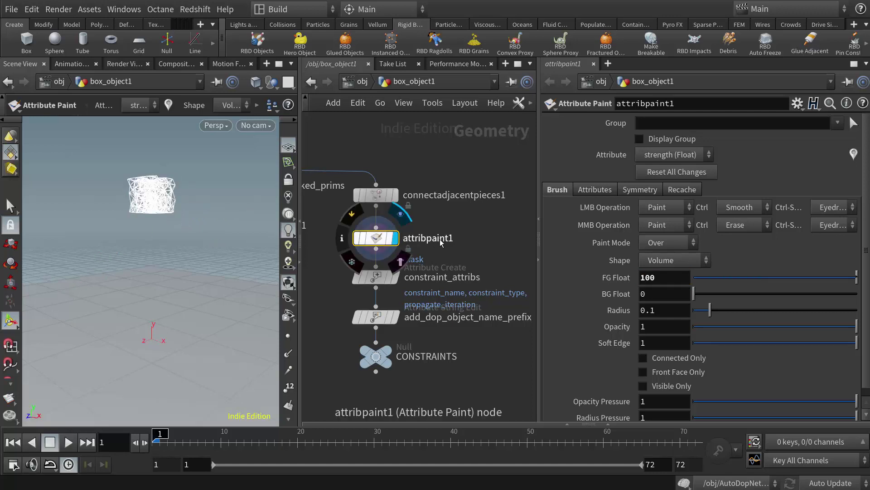
key(Escape)
scroll(214, 210, up, 5)
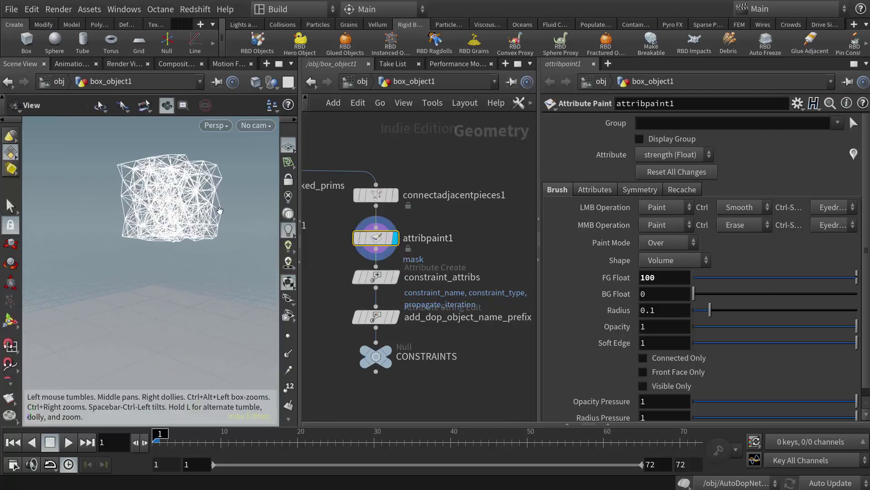
mouse_move(214, 210)
mouse_down()
mouse_move(166, 383)
mouse_move(163, 222)
mouse_move(193, 244)
mouse_up()
key(Return)
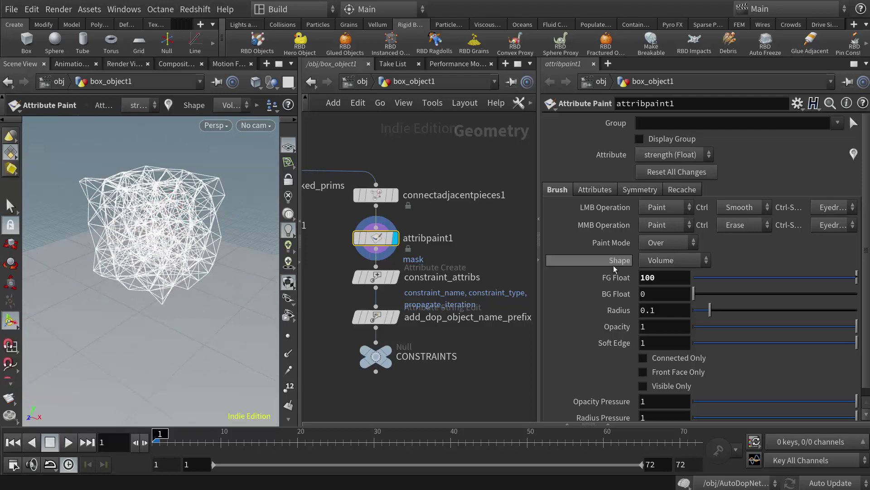
Try the Fill brush shape on the box, then return to Volume with radius about 0.245.
click(667, 262)
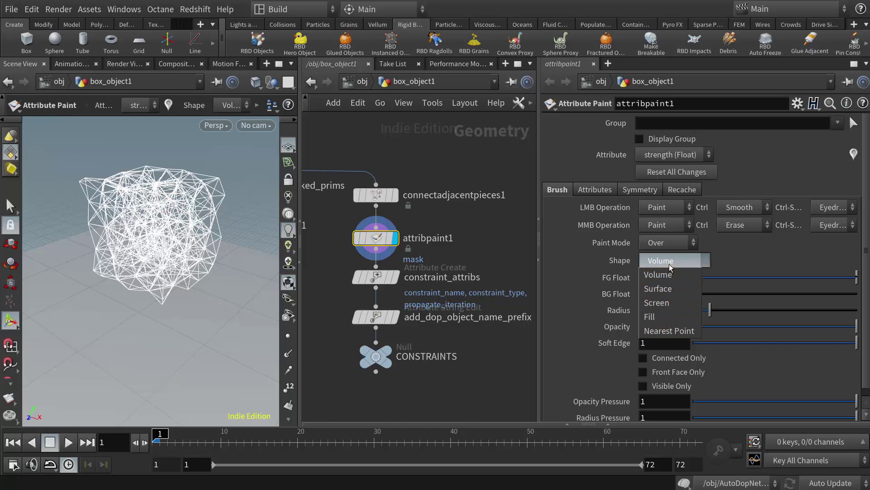
click(667, 317)
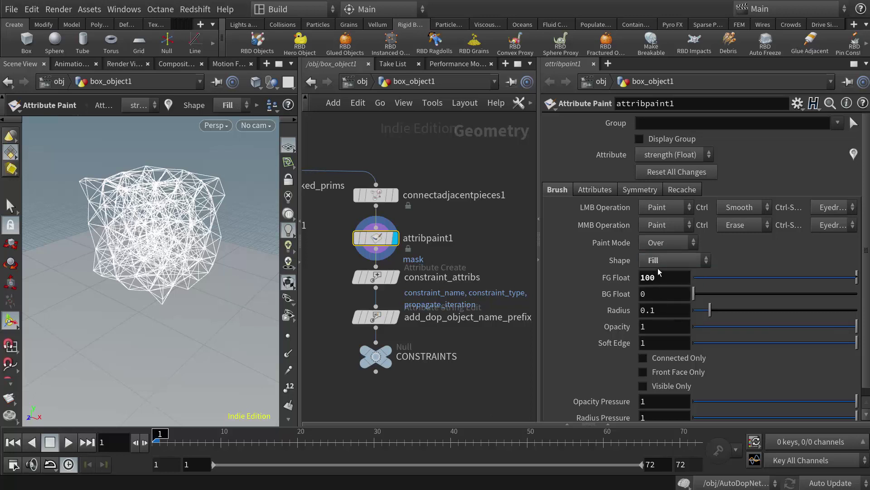
click(165, 227)
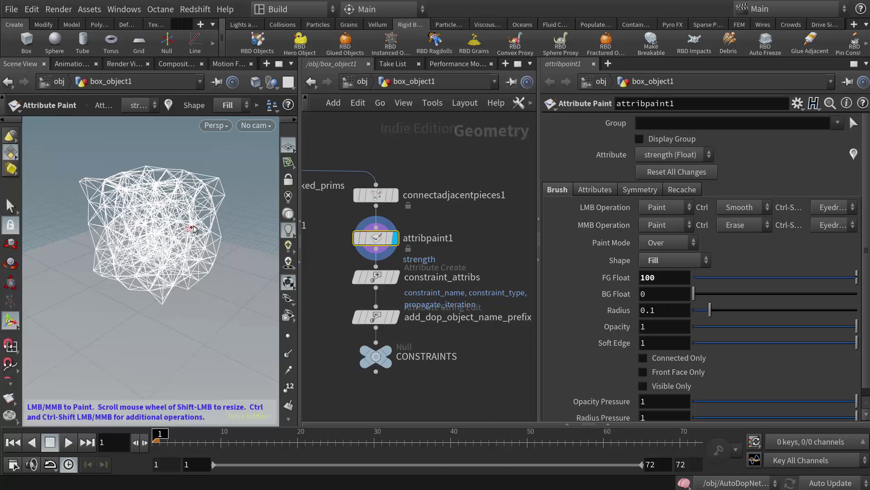
scroll(173, 236, up, 8)
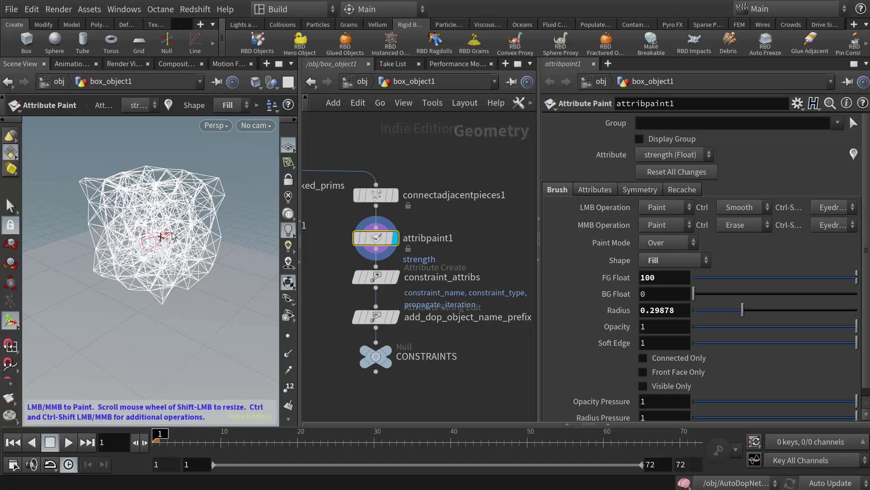
scroll(172, 236, down, 2)
click(670, 262)
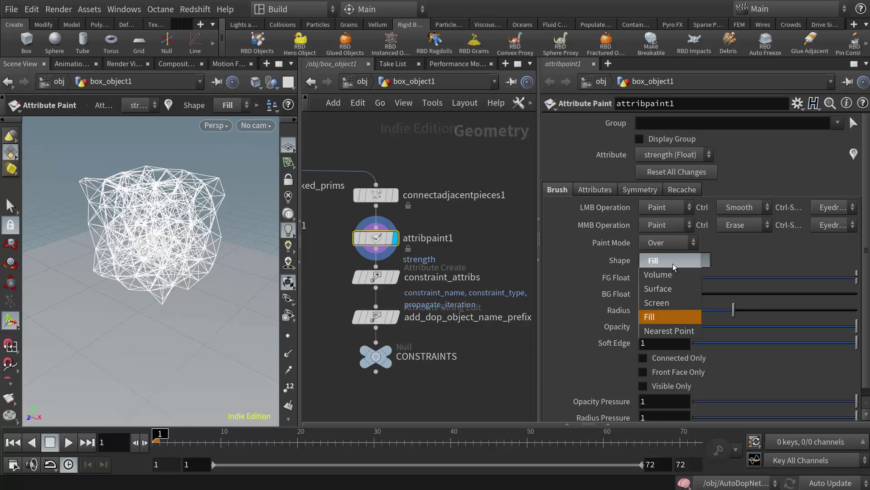
click(671, 275)
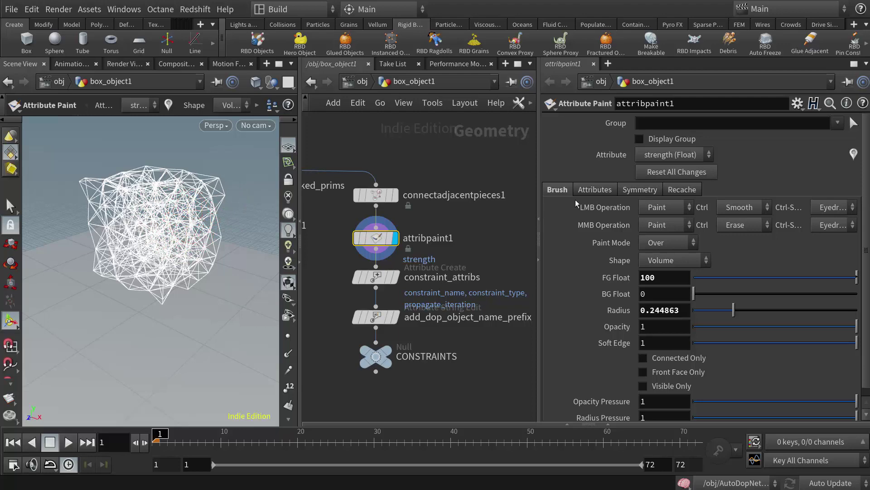
Paint strength 100 over the right half of the box's constraint lines, left half unpainted.
click(852, 155)
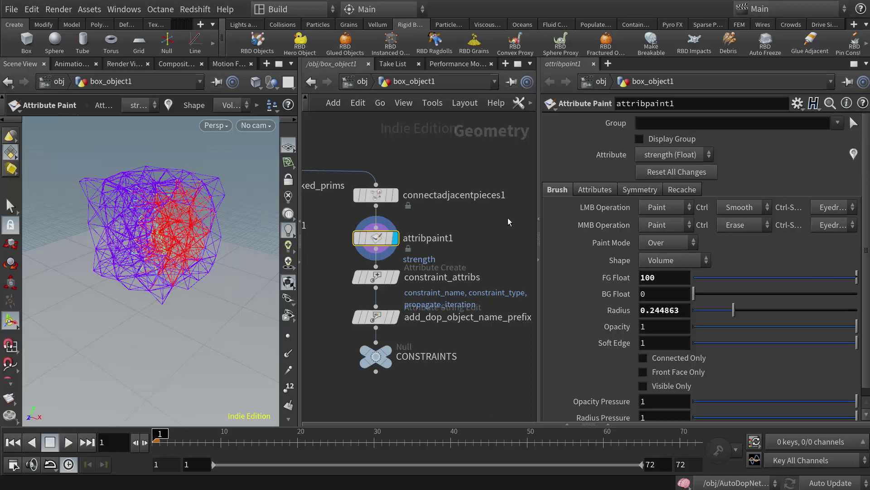
mouse_move(182, 234)
mouse_down()
mouse_move(210, 200)
mouse_move(203, 264)
mouse_move(183, 265)
mouse_move(197, 204)
mouse_move(226, 256)
mouse_up()
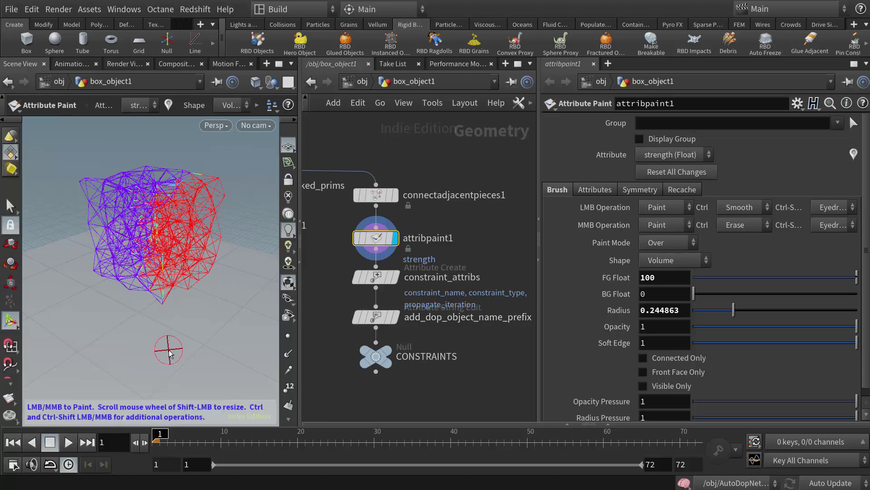
drag(132, 322, 128, 312)
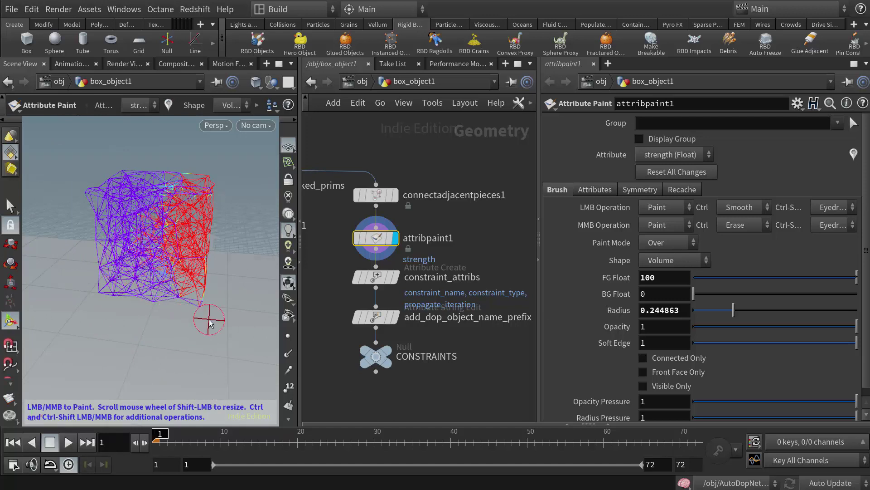
mouse_move(204, 317)
mouse_down()
mouse_move(179, 332)
mouse_move(173, 272)
mouse_move(189, 263)
mouse_move(155, 254)
mouse_move(122, 213)
mouse_up()
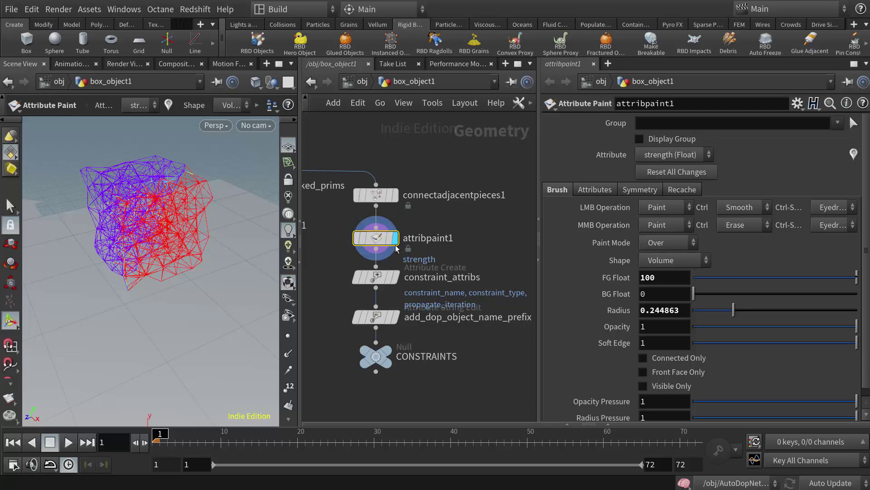
mouse_move(452, 248)
mouse_move(431, 200)
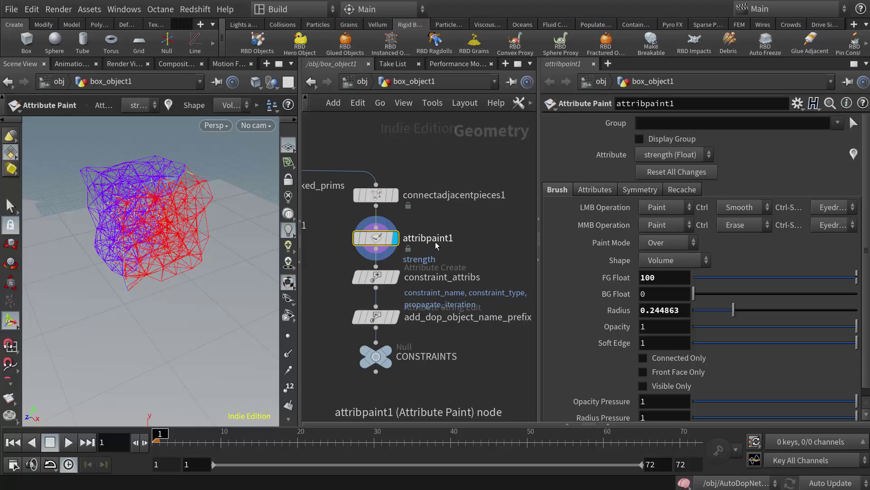
Drop an Attribute Promote node onto the wire after attribpaint1.
drag(431, 385, 383, 343)
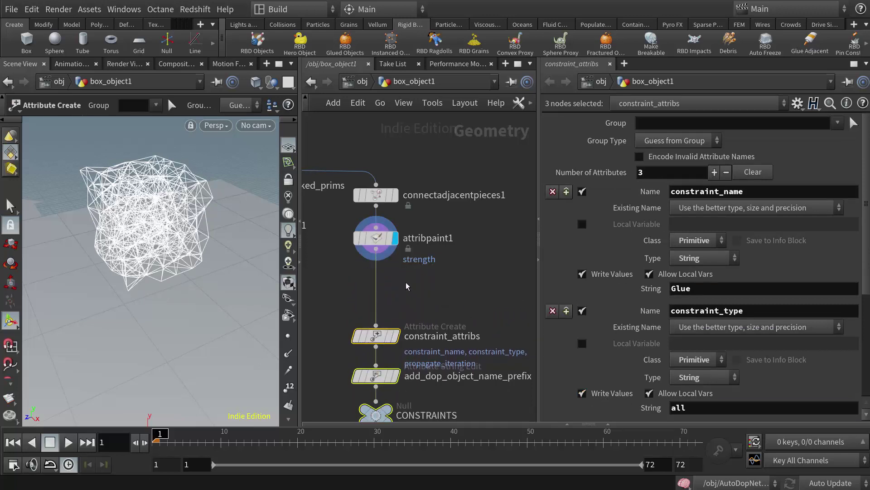
key(Tab)
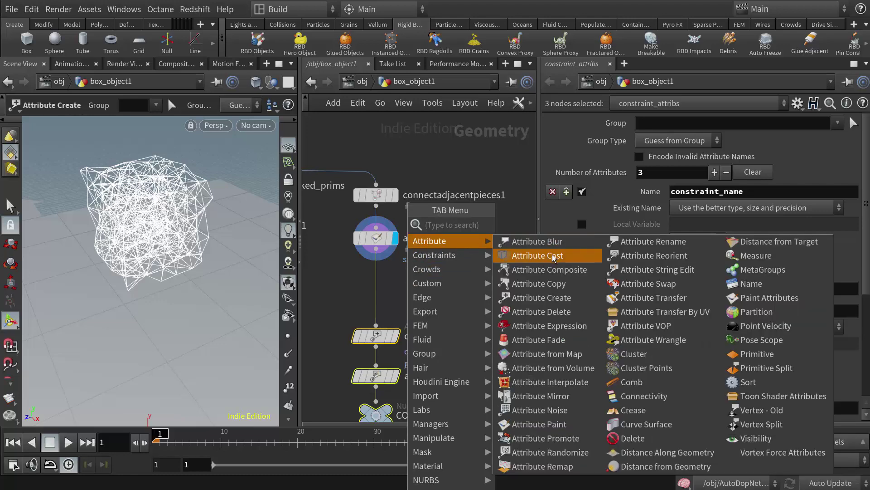
click(573, 438)
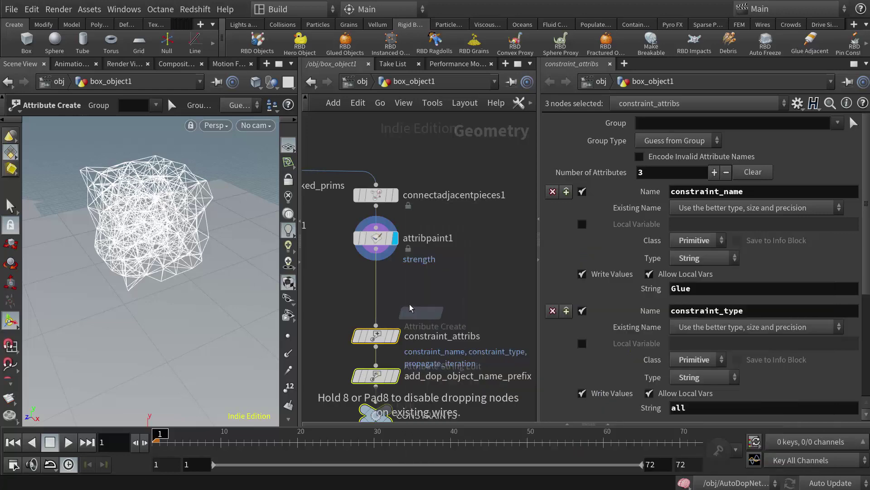
click(379, 290)
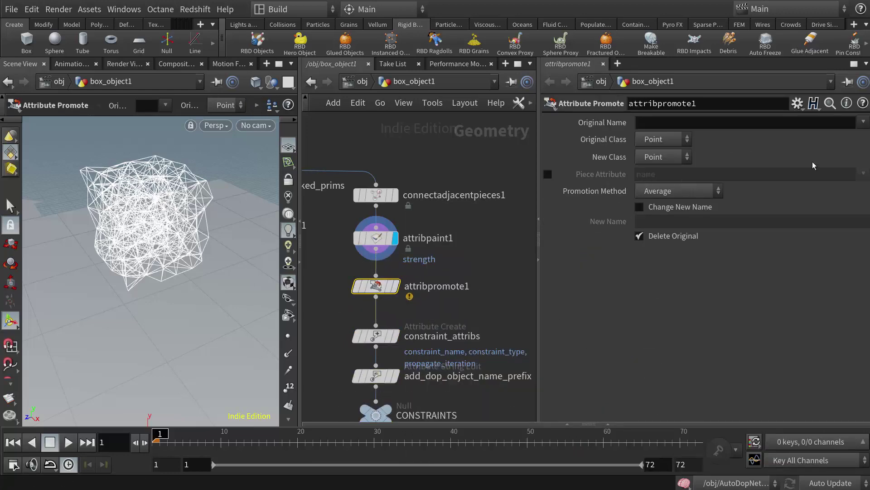
Set attribpromote1 to promote strength from Point to Primitive.
click(863, 122)
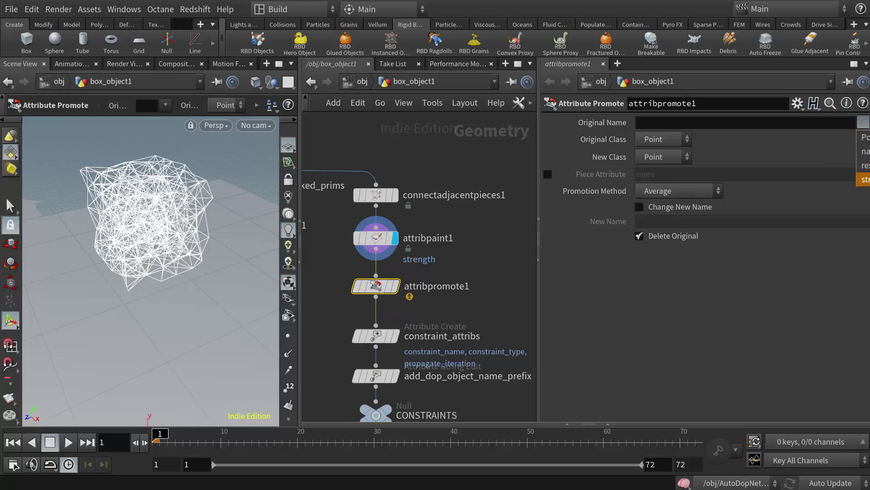
click(812, 136)
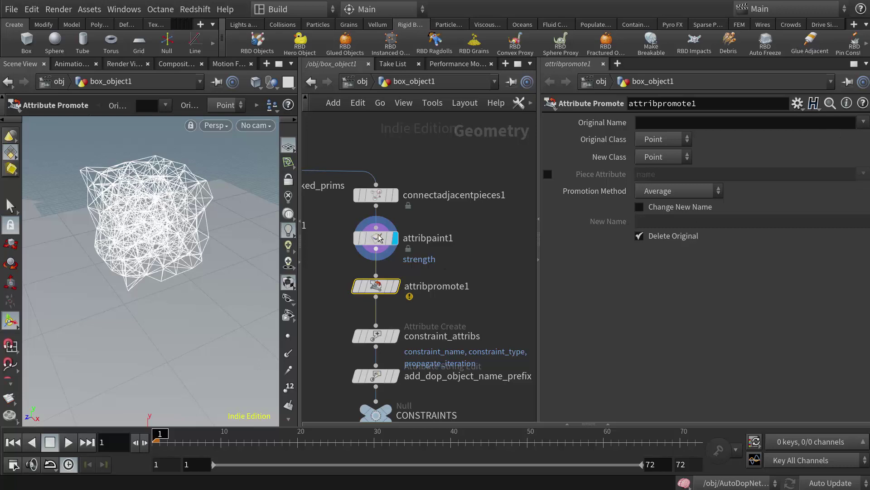
click(863, 123)
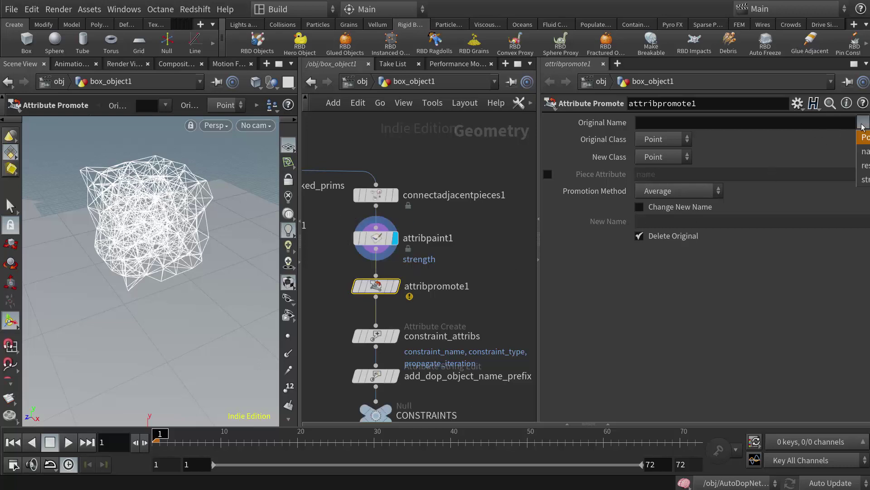
click(864, 180)
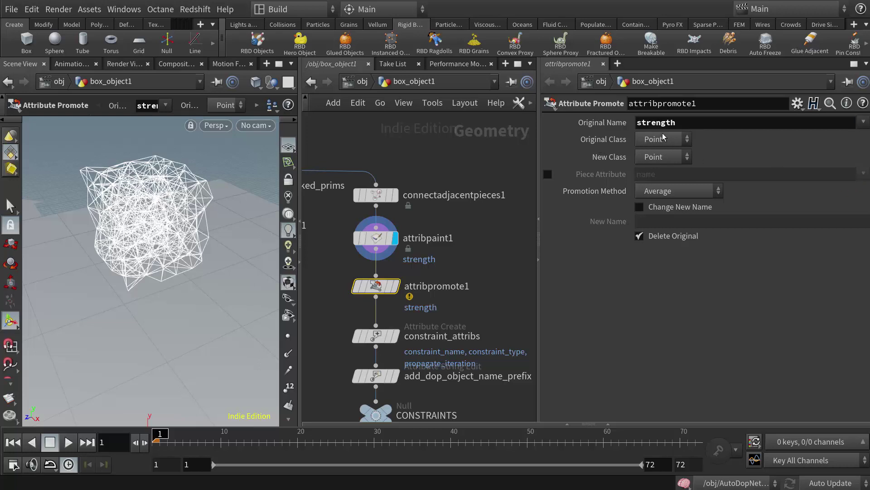
click(666, 156)
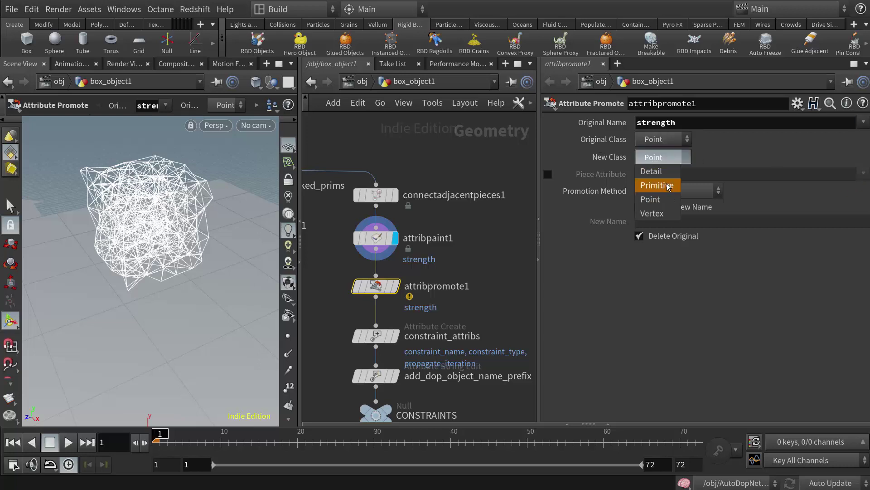
click(667, 184)
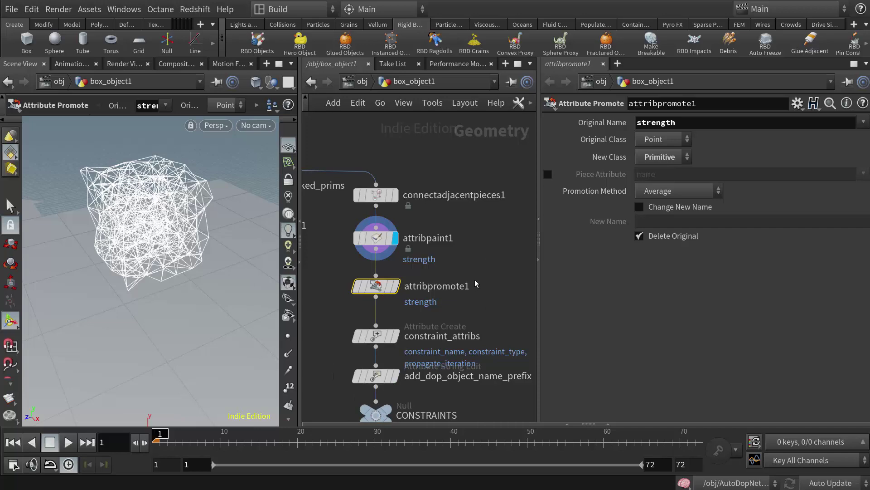
middle_drag(336, 311, 419, 301)
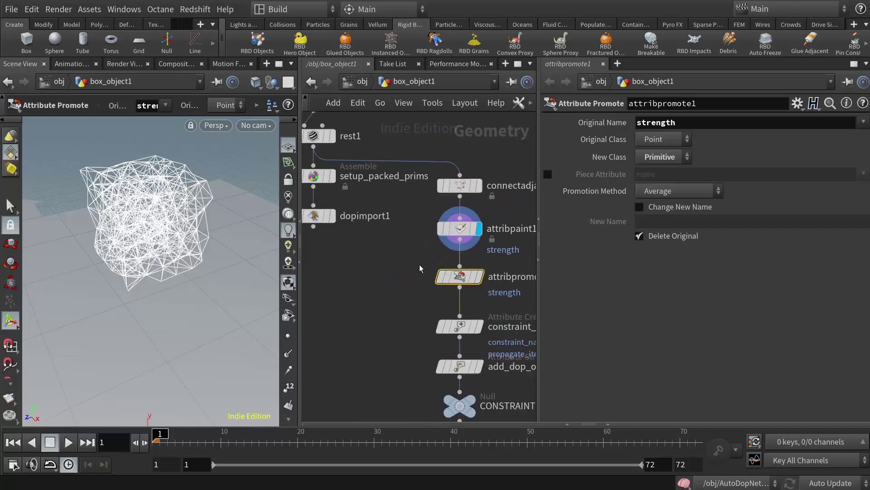
click(458, 228)
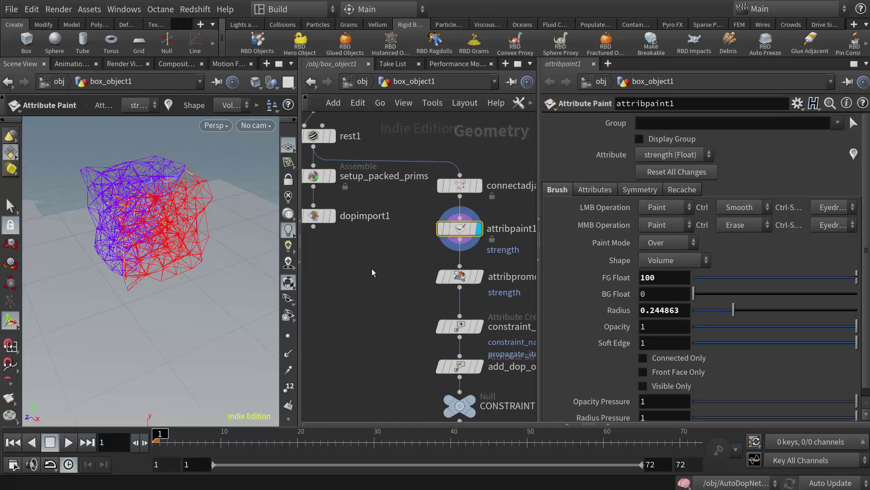
Set the display flag on dopimport1.
click(333, 215)
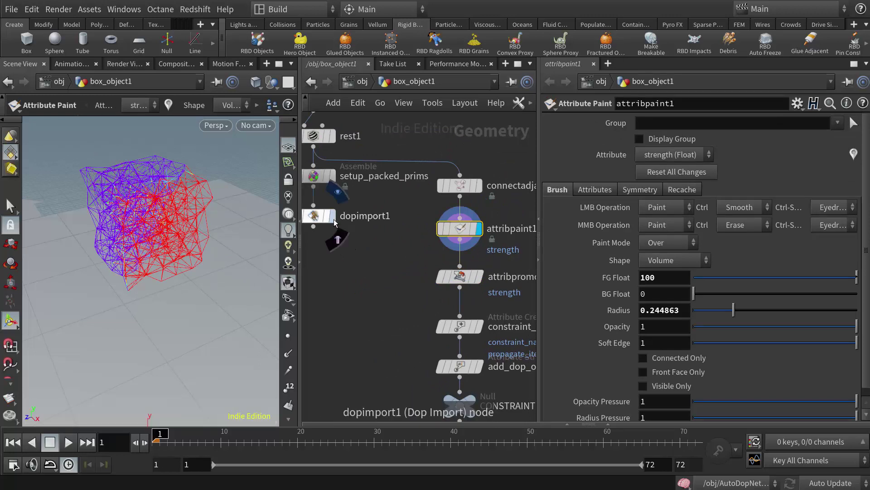
middle_drag(330, 252, 362, 268)
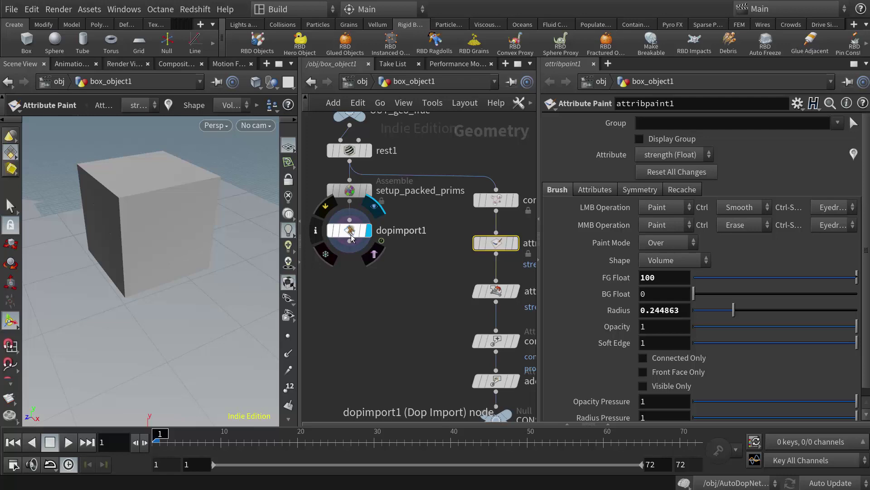
middle_drag(388, 285, 357, 293)
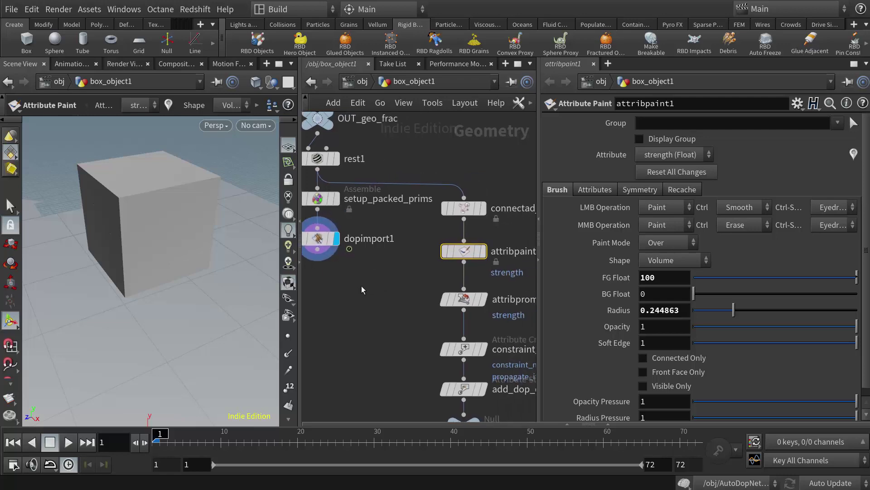
Enter the AutoDopNetwork and select glue_constraint, showing Strength 10000.
click(359, 82)
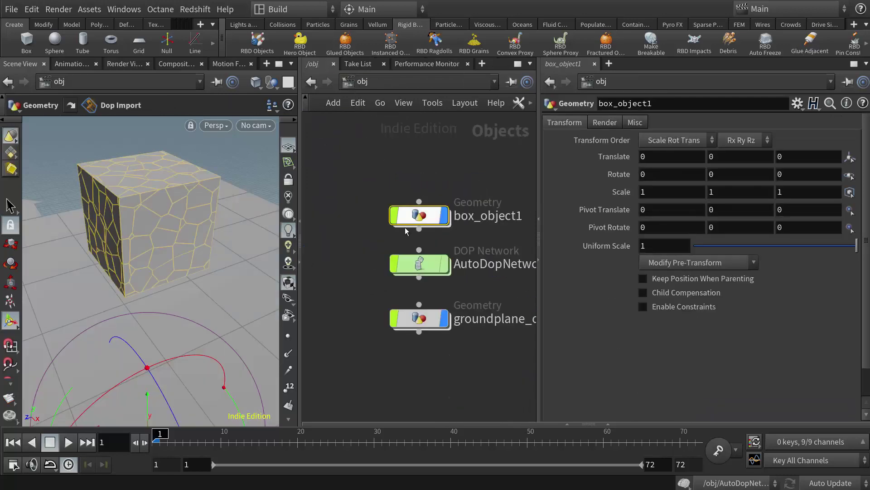
double_click(417, 272)
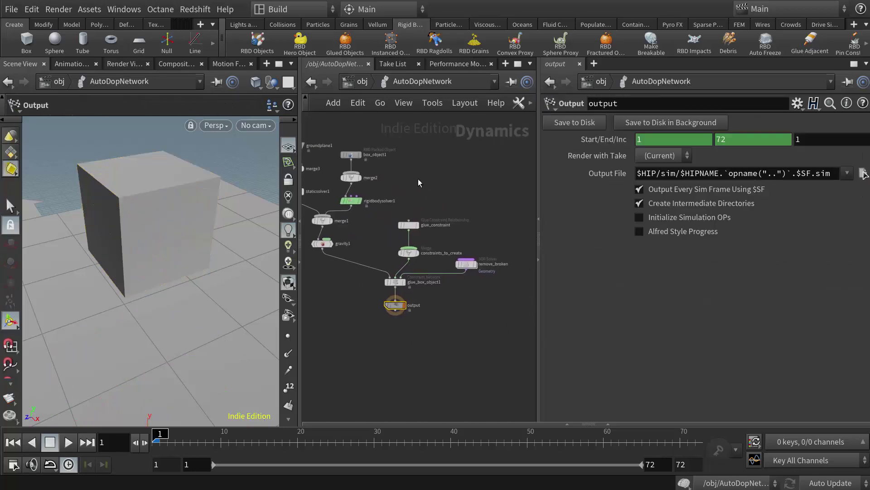
scroll(415, 186, up, 5)
click(403, 268)
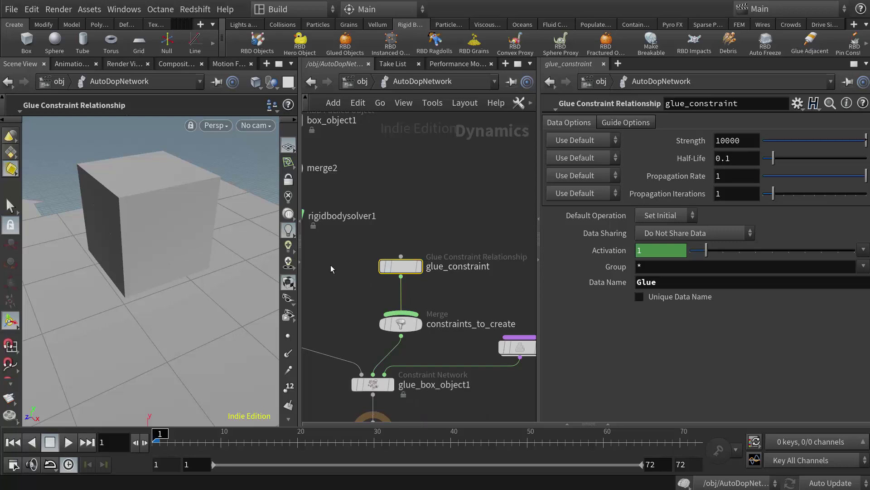
click(68, 443)
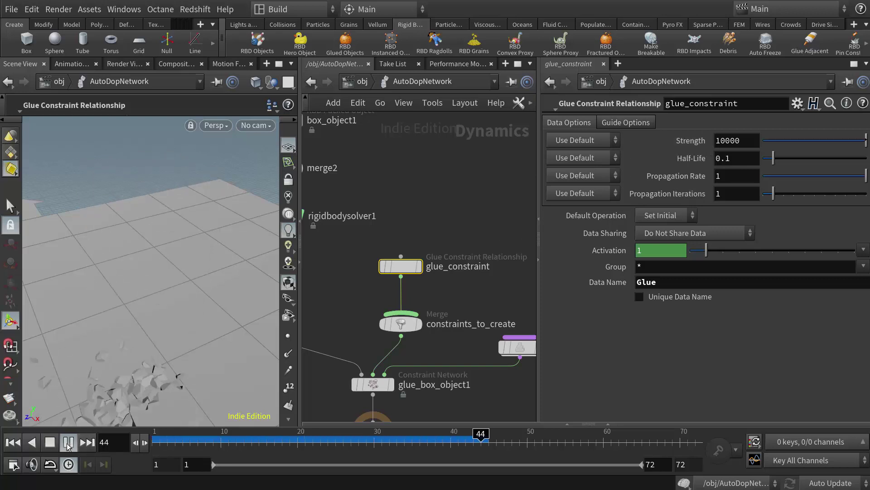
click(68, 442)
key(Escape)
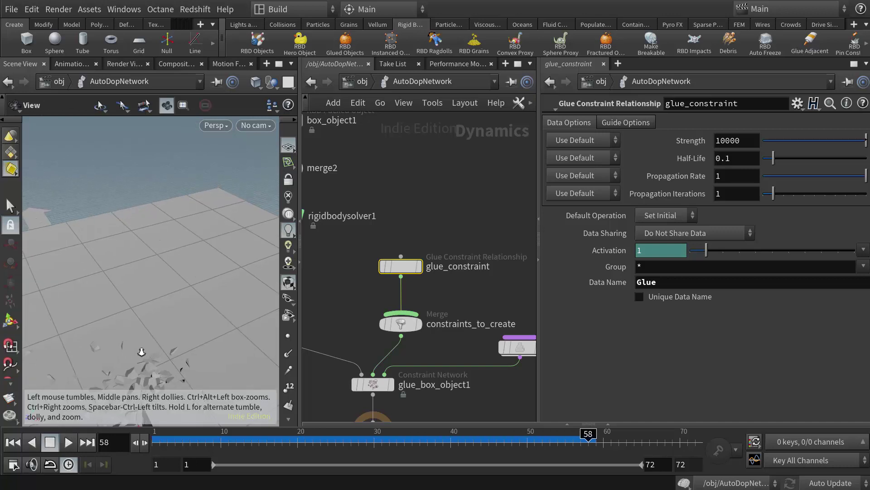
drag(132, 352, 80, 280)
key(Return)
key(Escape)
key(Return)
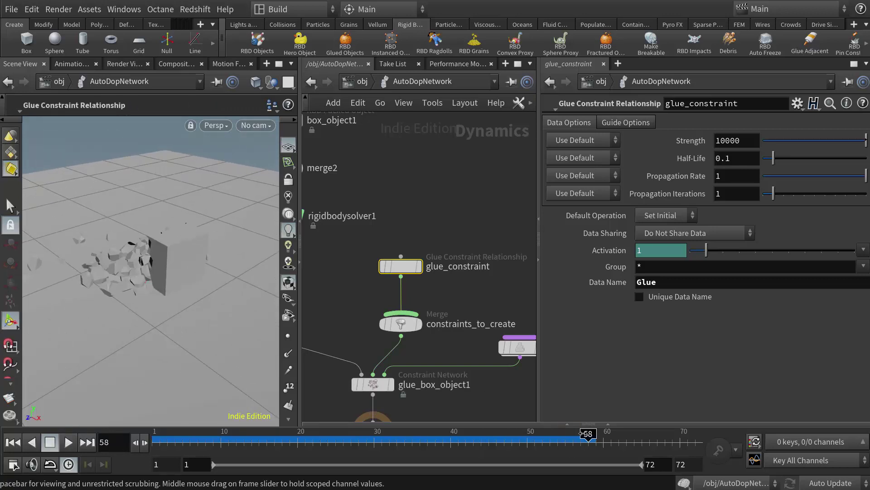
drag(576, 434, 404, 435)
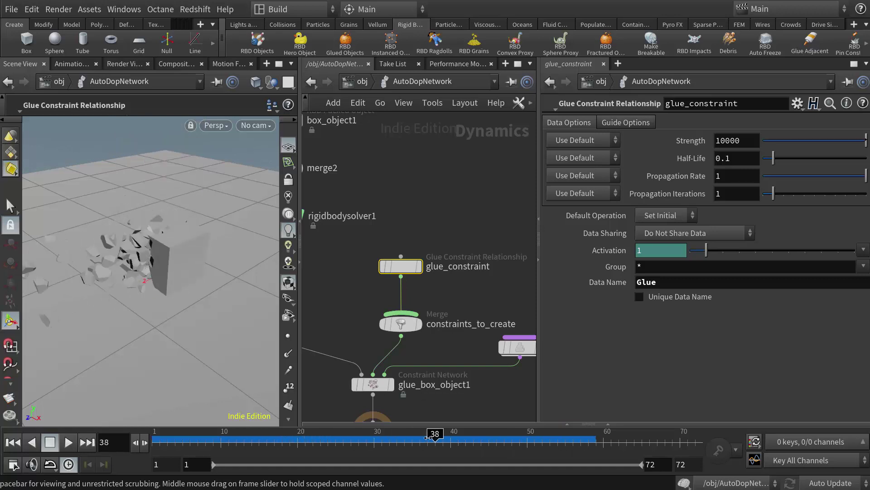
drag(428, 436, 155, 435)
Lower the glue constraint's Strength from 10000 to 1.
click(747, 140)
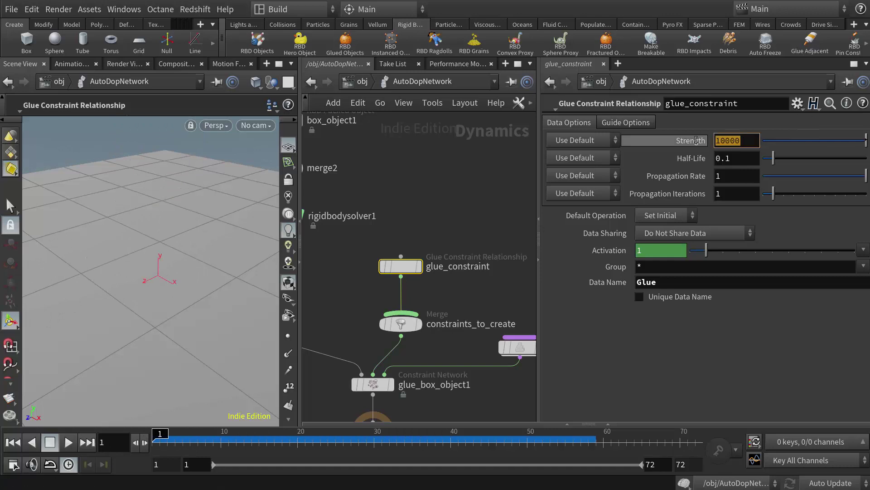
text(1)
key(Return)
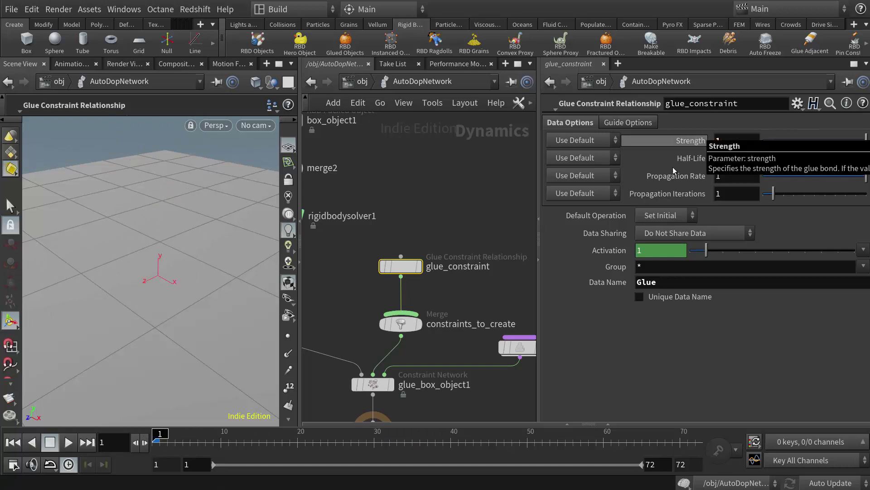
Play the simulation to watch the box shatter, then scrub back through the frames.
click(68, 442)
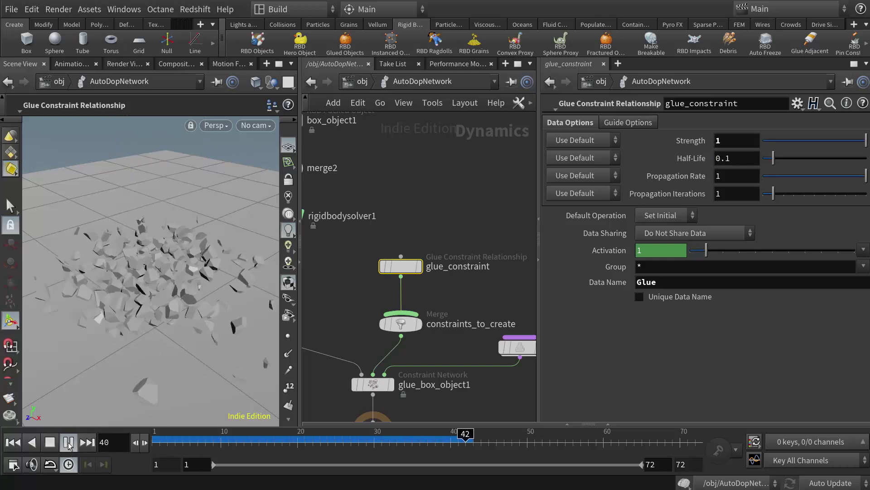
click(68, 442)
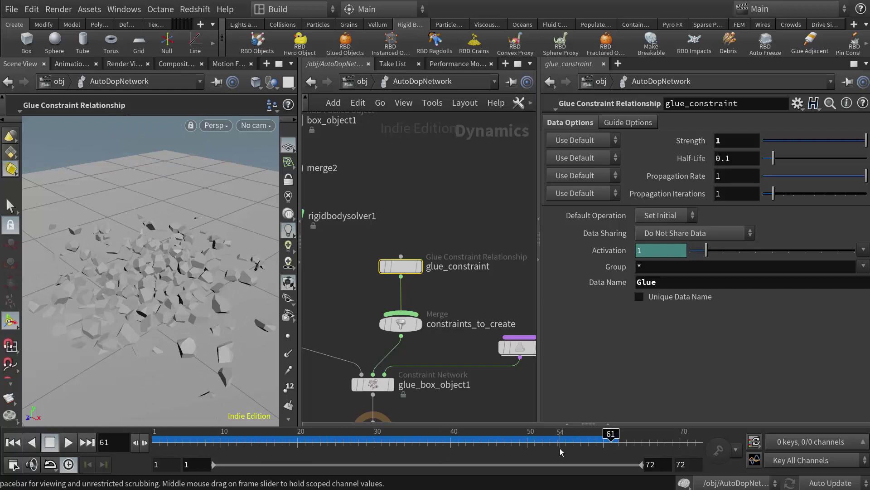
drag(539, 442, 160, 442)
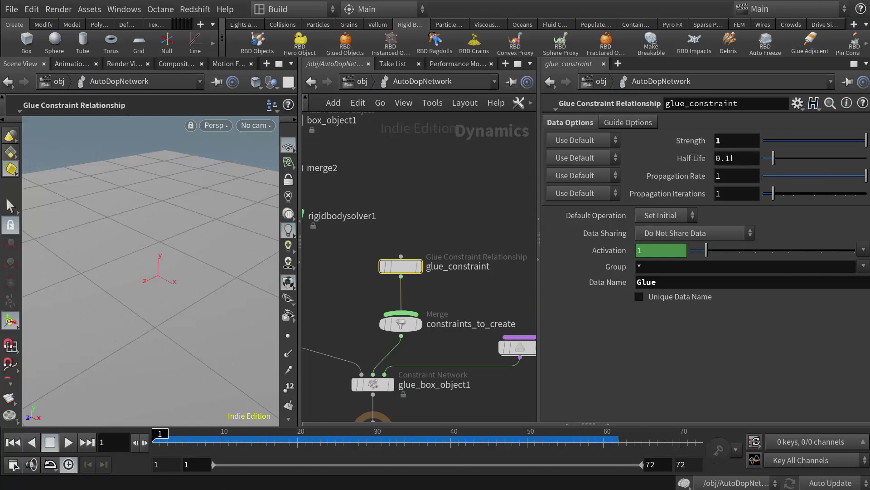
click(725, 142)
click(362, 82)
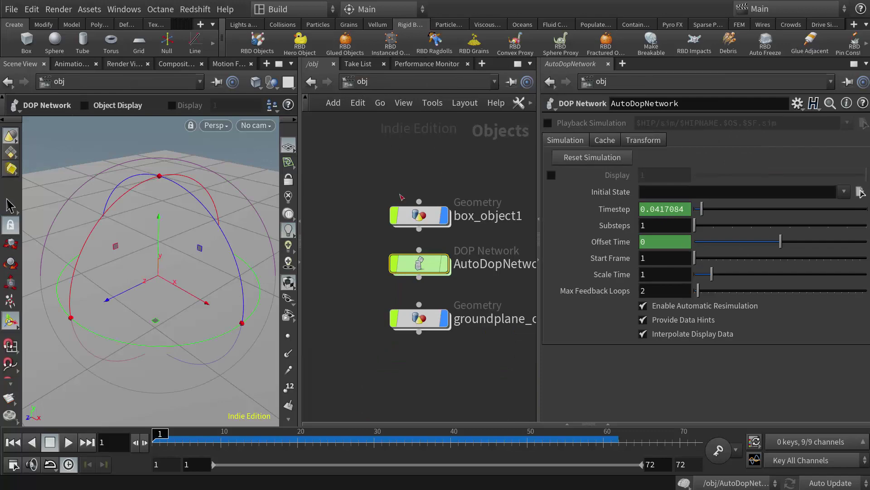
double_click(420, 217)
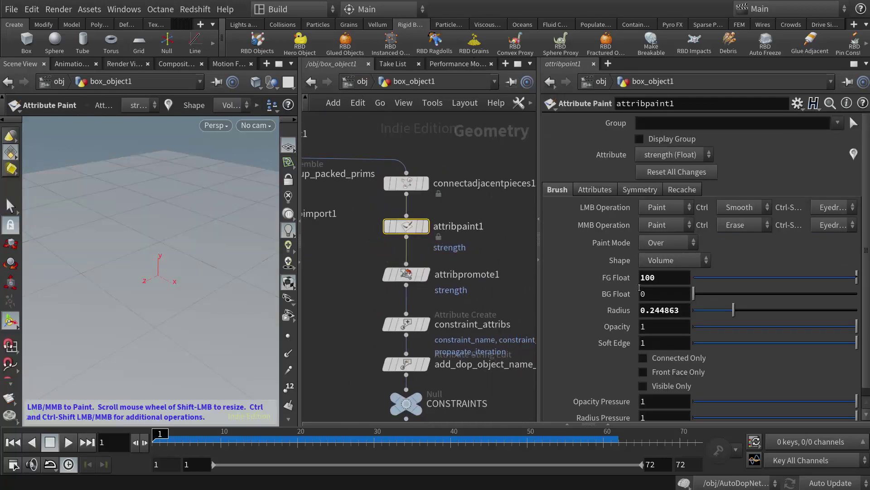
click(669, 278)
click(660, 298)
click(361, 83)
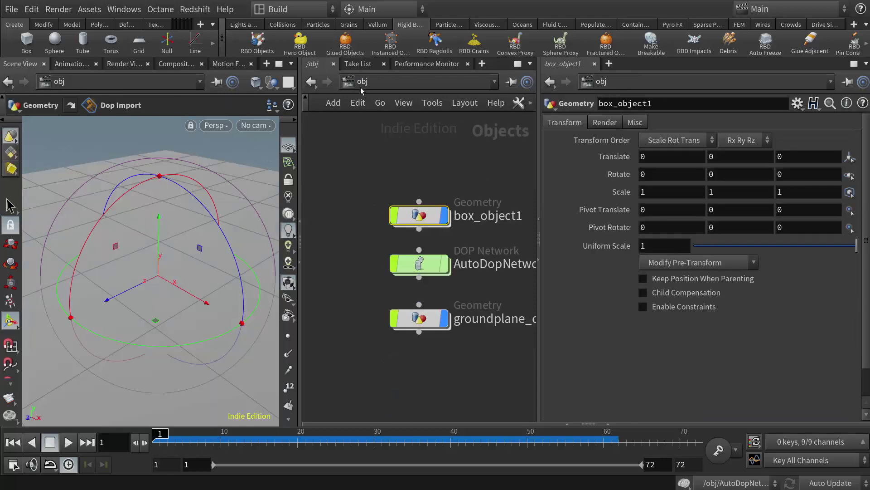
double_click(410, 266)
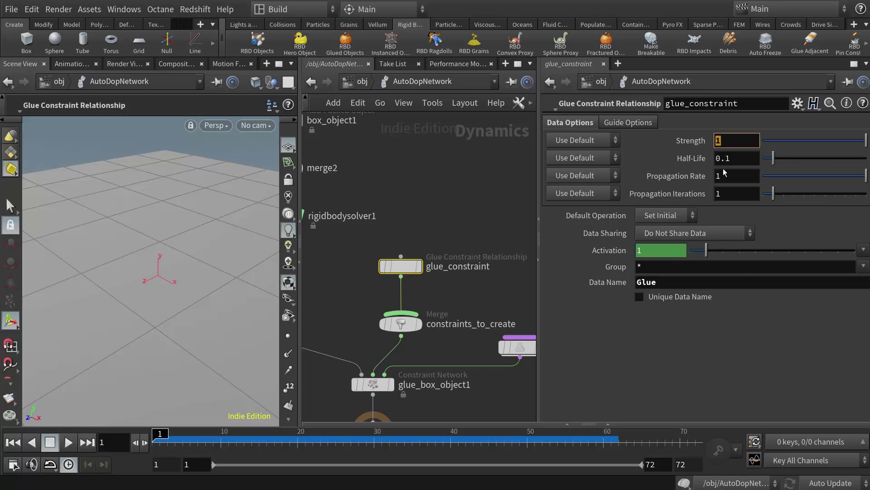
Set glue Strength to 10, play the sim, then rewind to frame 1.
click(728, 140)
text(0)
key(Return)
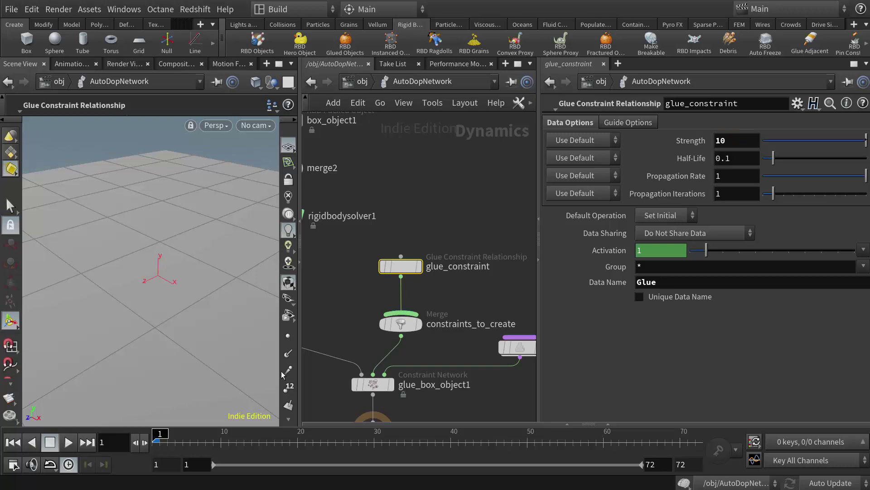
click(75, 445)
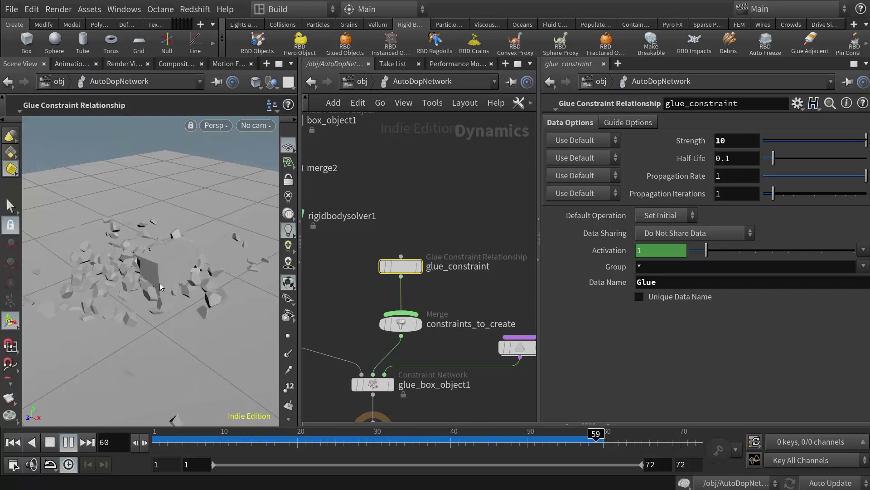
click(50, 442)
click(13, 442)
Raise glue Strength to 100, replay the sim, and rewind to frame 1.
click(740, 144)
text(0)
key(Return)
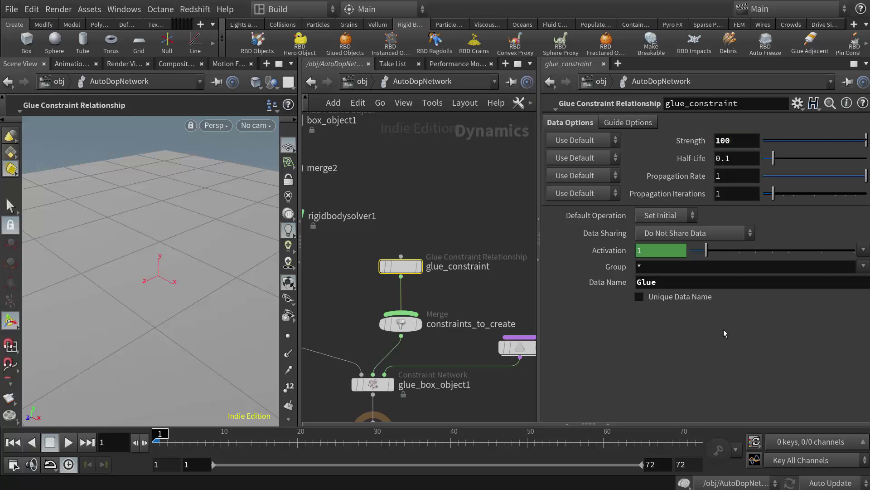
click(69, 443)
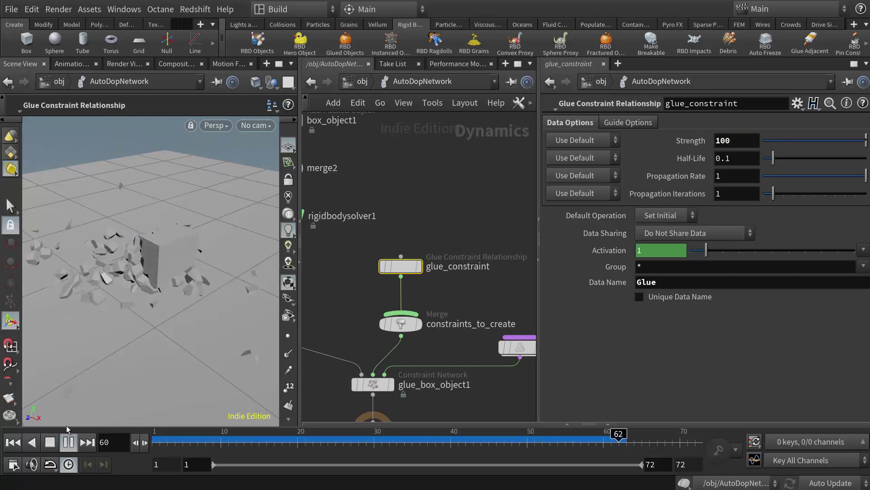
click(51, 442)
click(13, 442)
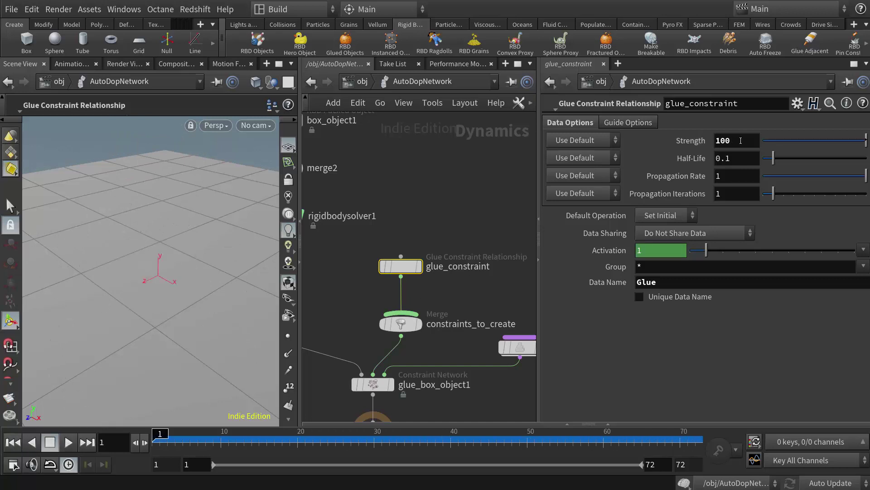
click(678, 141)
Commit glue Strength 10000 and play the sim, stopping at frame 31.
text(10000)
key(Return)
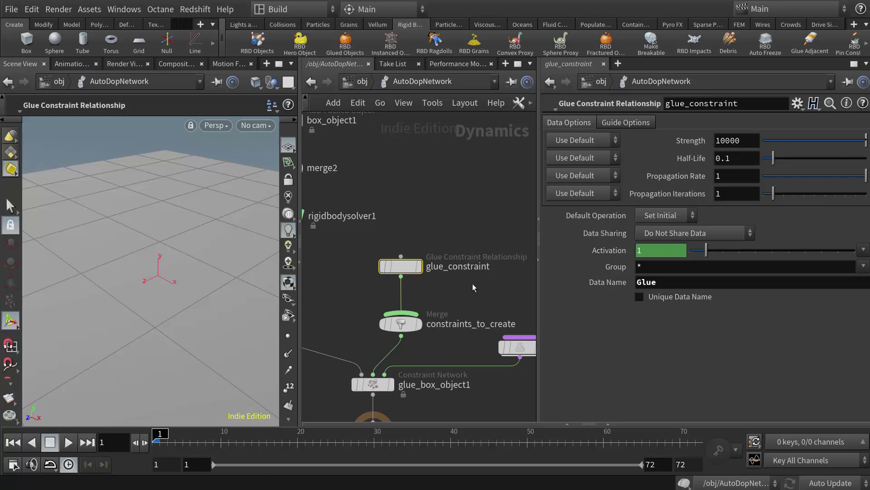
click(69, 442)
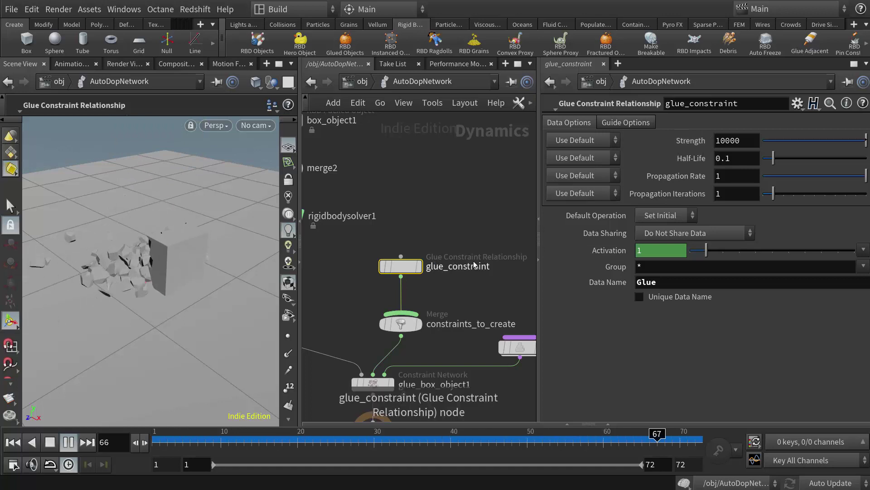
key(Up)
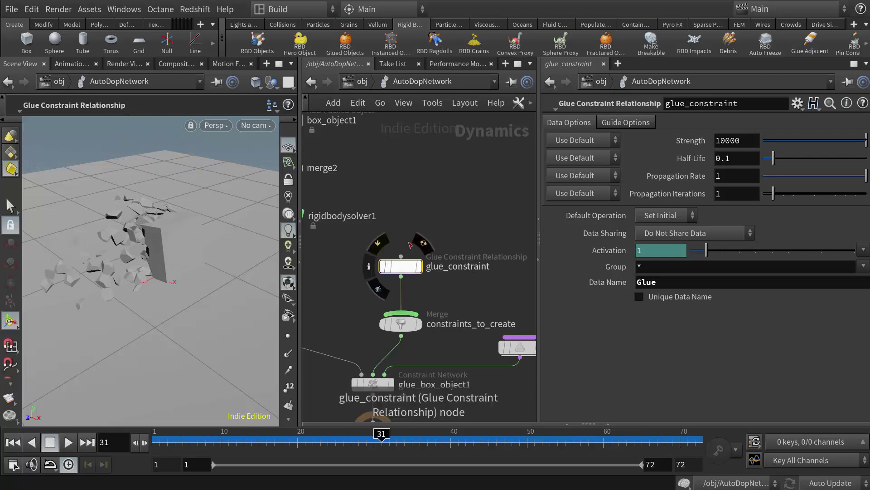
Go from object level into box_object1's geometry network and select attribpaint1.
click(355, 83)
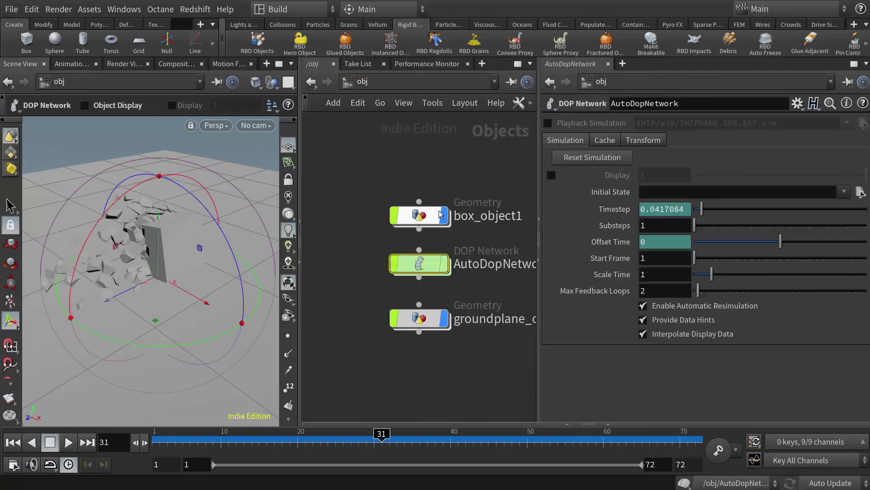
double_click(412, 215)
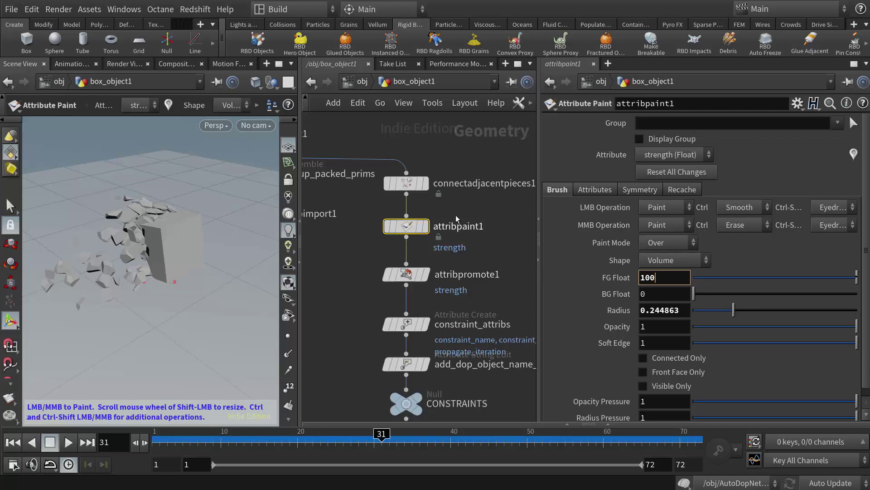
drag(429, 235, 430, 234)
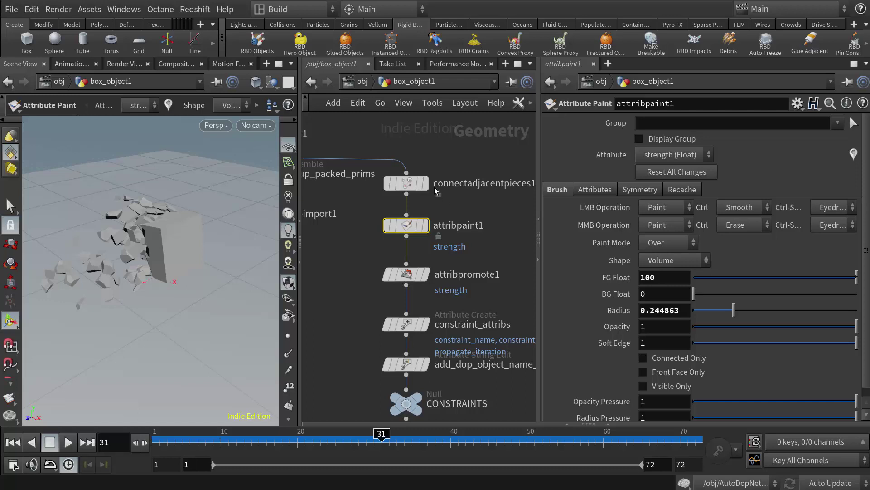
mouse_move(408, 230)
drag(407, 231, 407, 230)
Check attribpaint1's Attributes and Brush tabs, then inspect attribpromote1's Point-to-Primitive Average promotion.
click(594, 189)
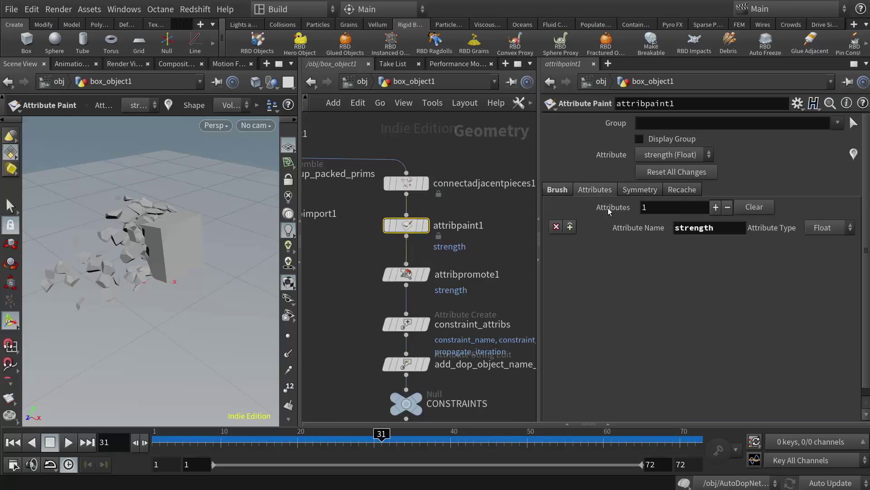
click(558, 190)
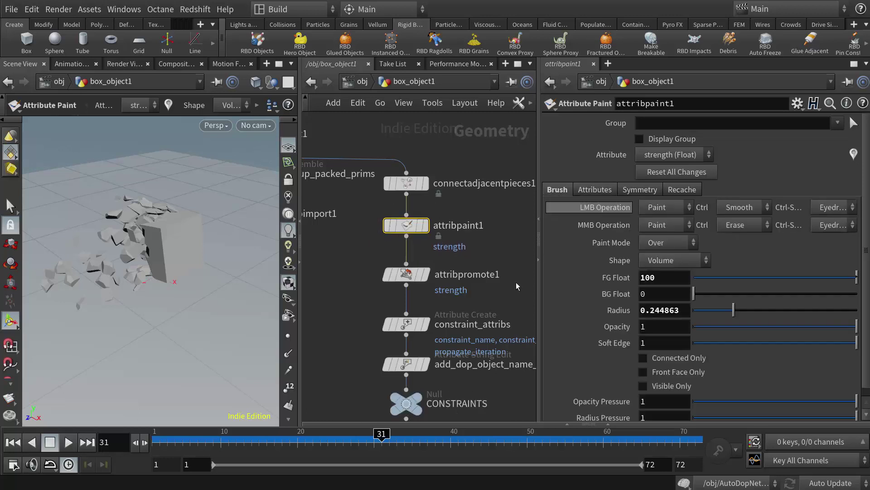
click(408, 277)
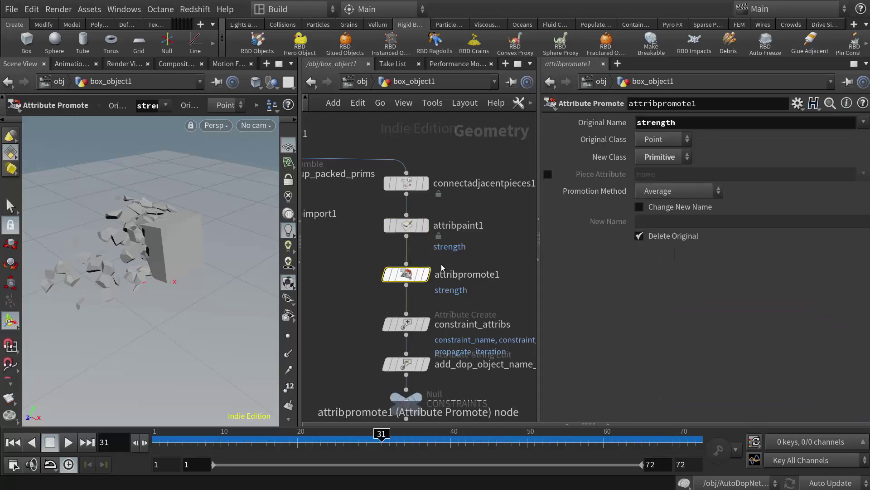